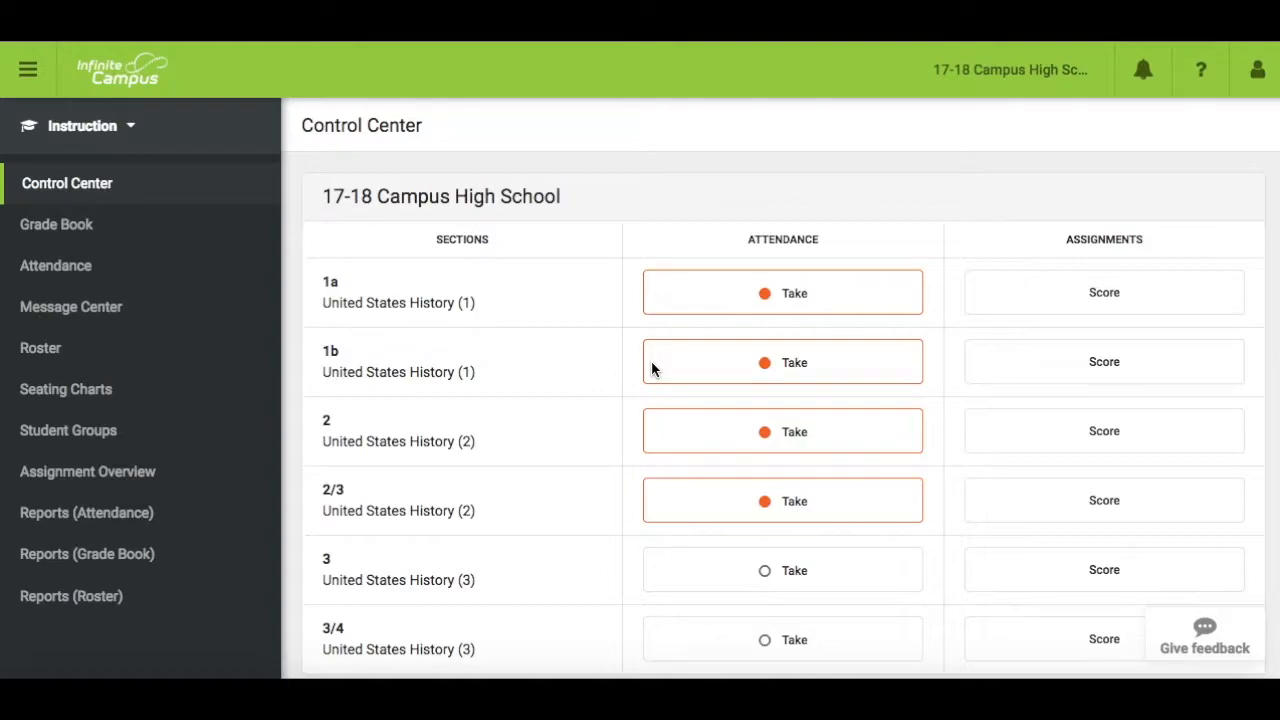
Open the student groups page for section 1a) 1100G.1Y-1 United States History.
left_click(107, 430)
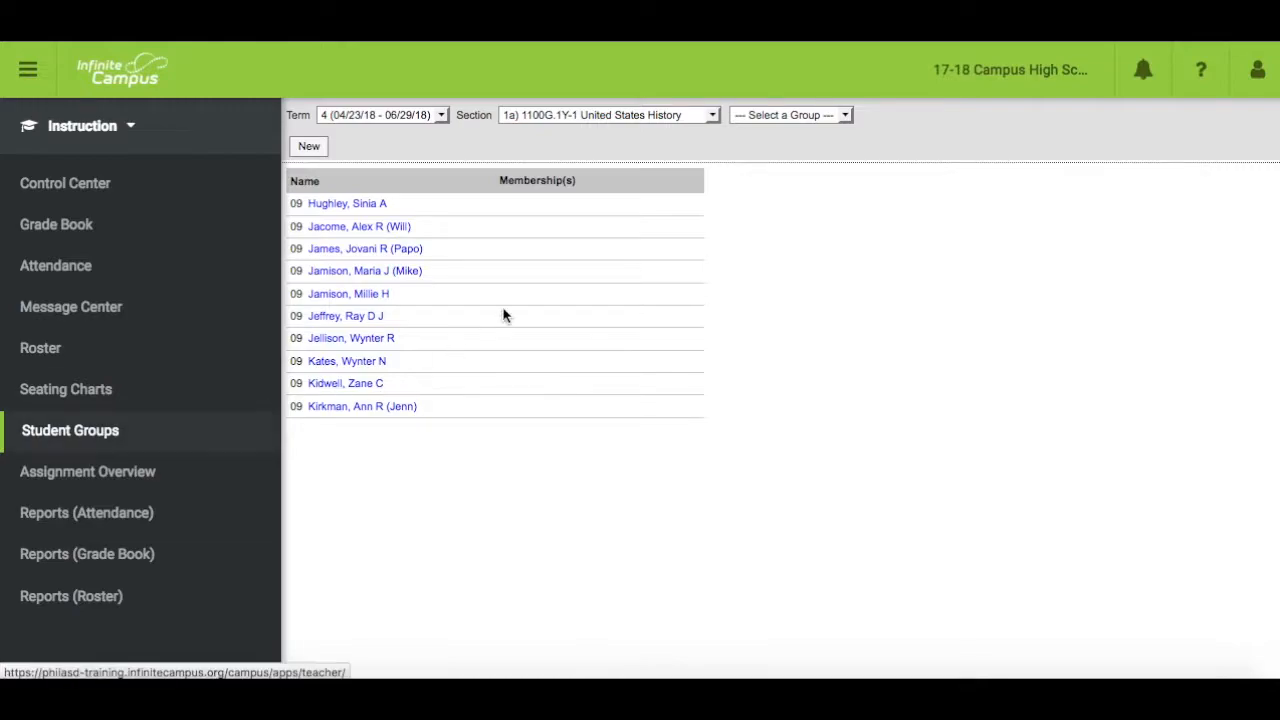
left_click(712, 115)
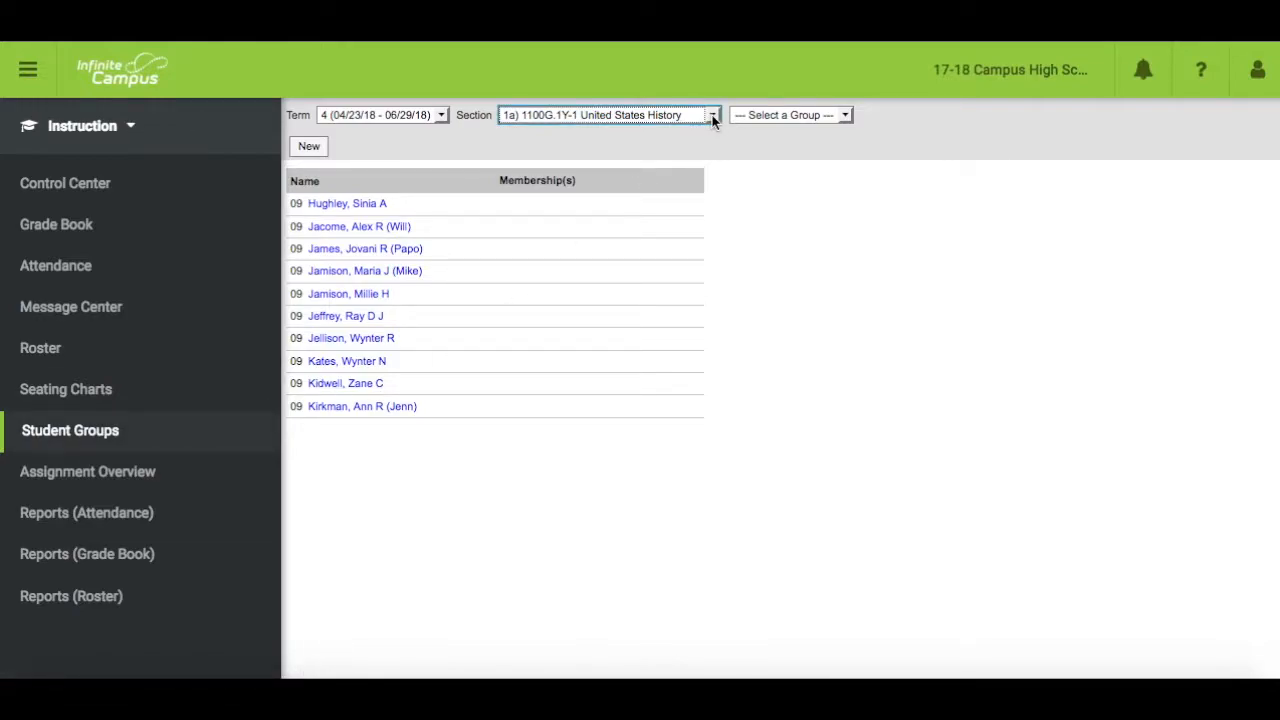
left_click(712, 115)
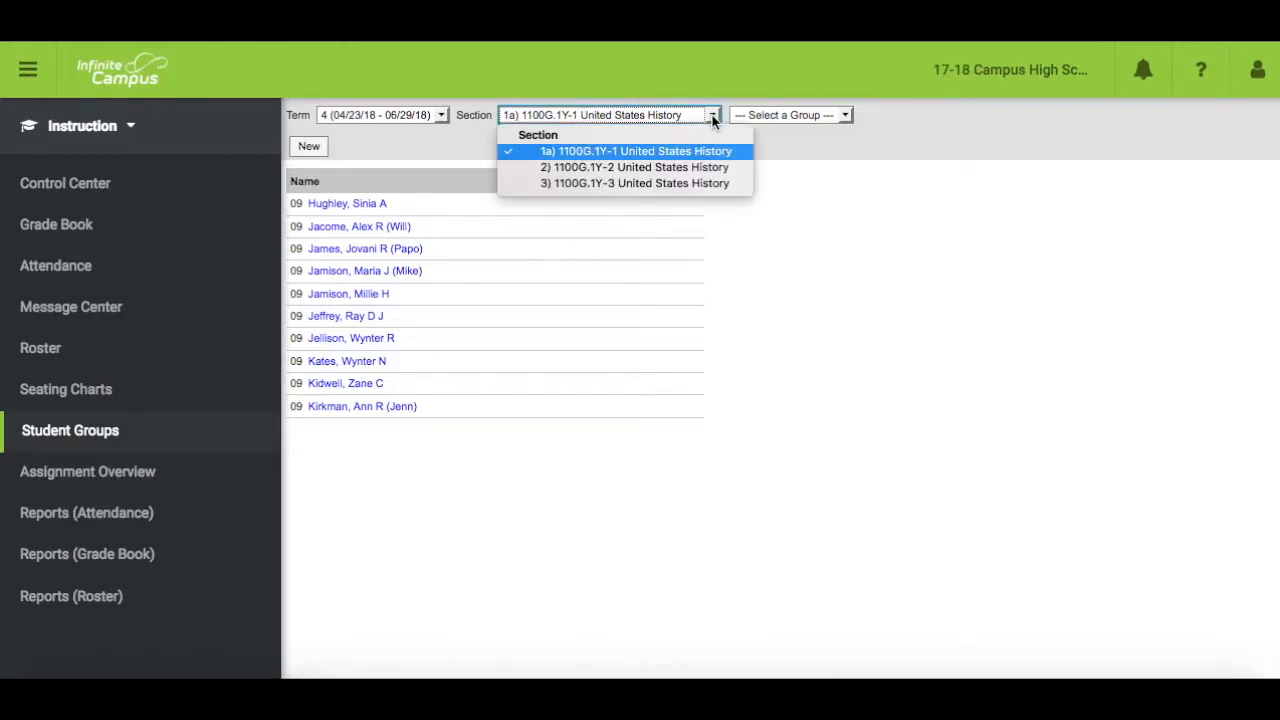
left_click(712, 115)
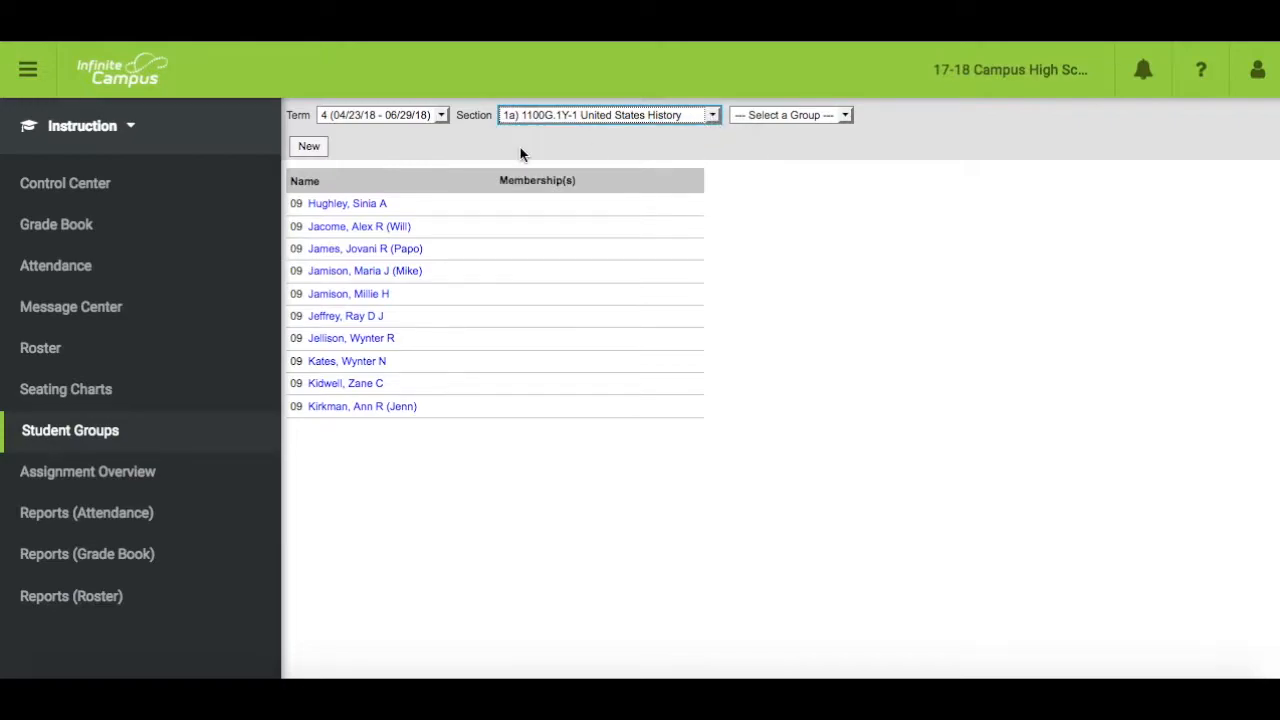
Create a student group in section 1100G.1Y-1 under the teacher's name, with the first and third roster students as members.
left_click(315, 150)
left_click(356, 200)
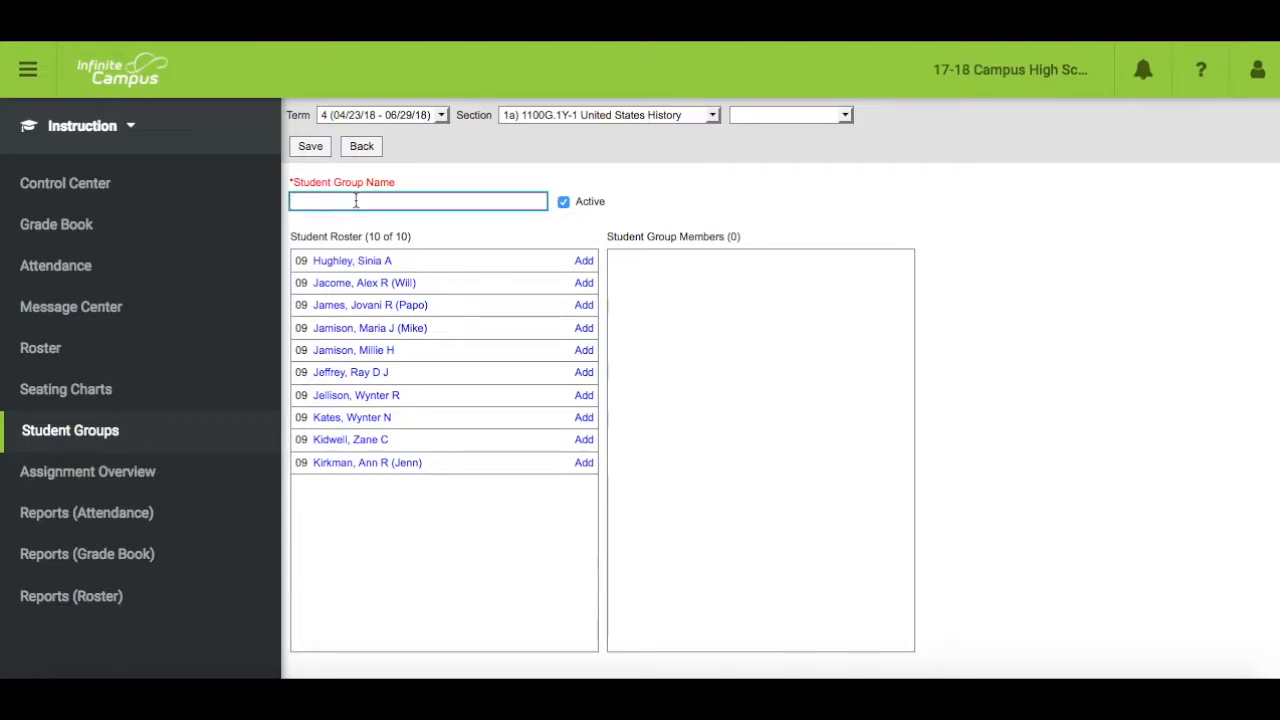
type("Mr. Brown")
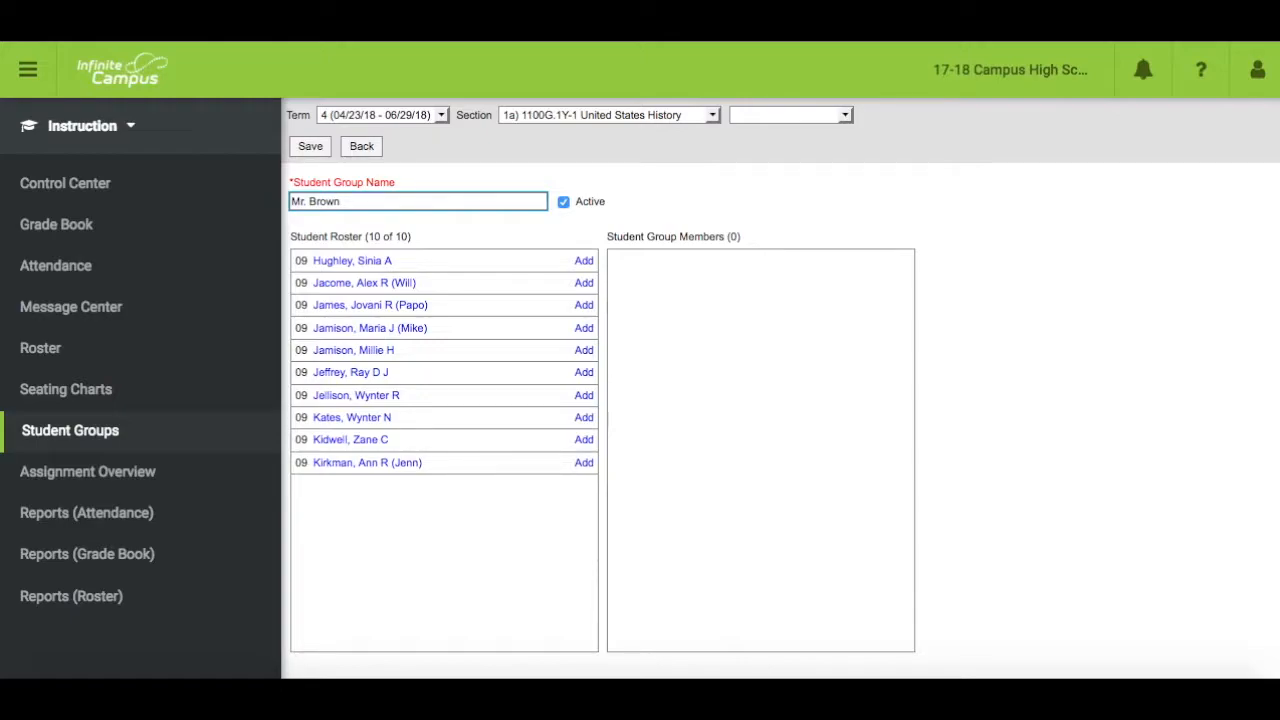
left_click(584, 261)
left_click(584, 284)
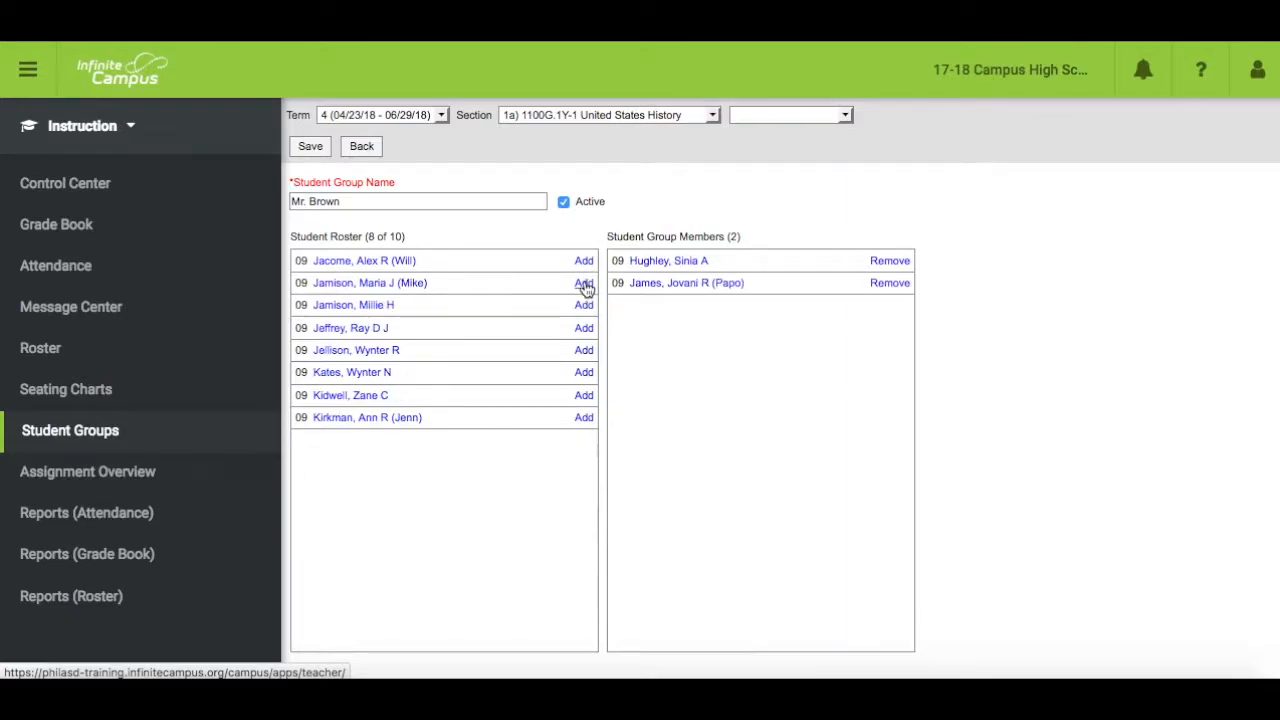
left_click(312, 147)
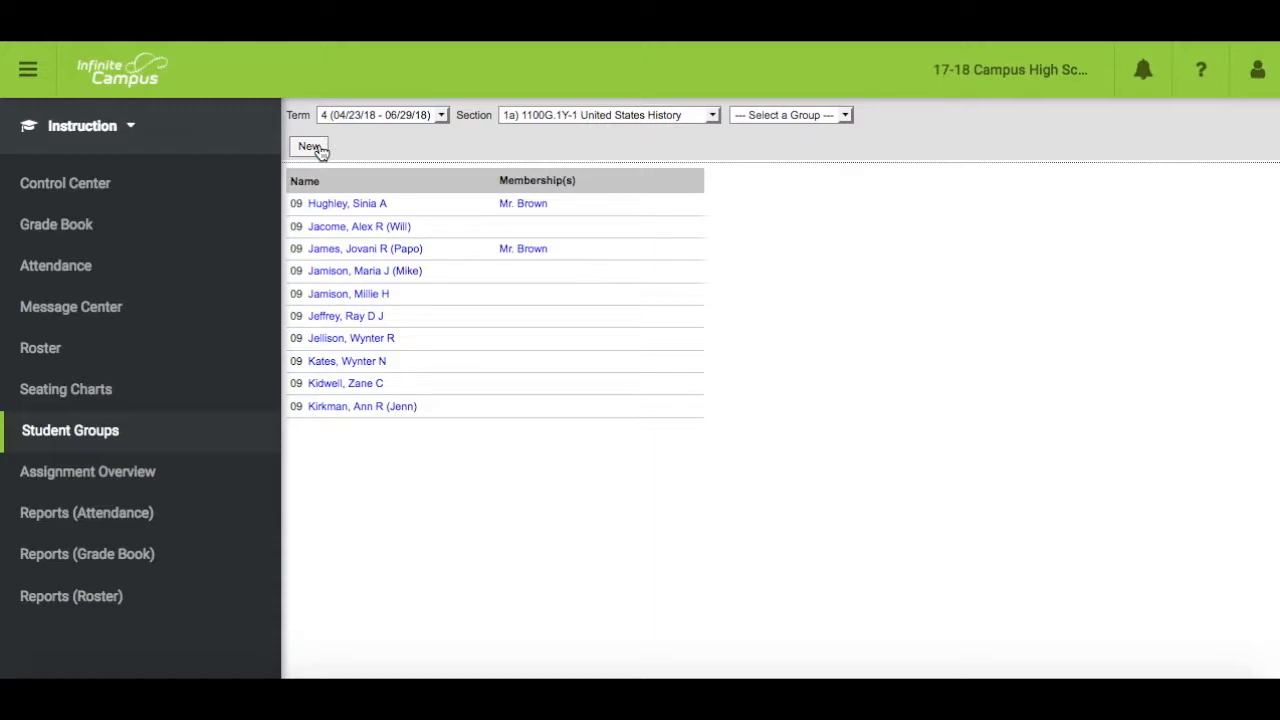
Create a group with the same teacher's name in section 1100G.1Y-2, with the fourth and sixth roster students as members.
left_click(712, 117)
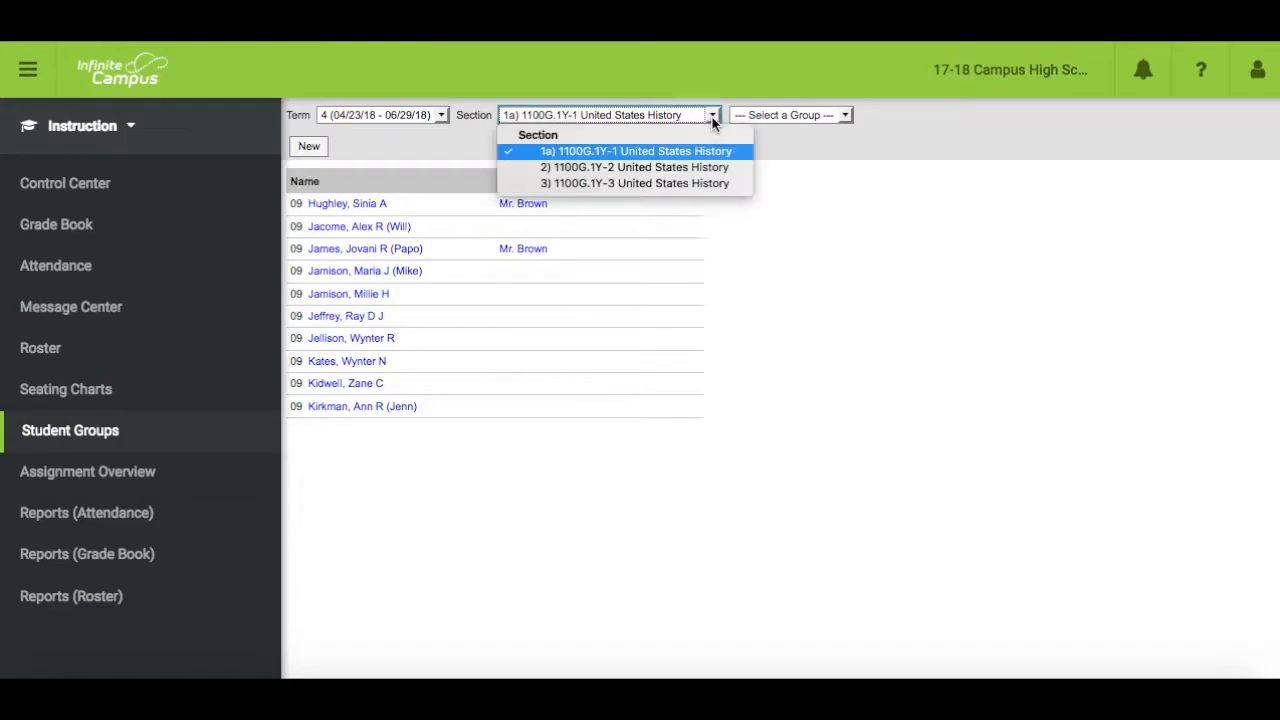
left_click(711, 166)
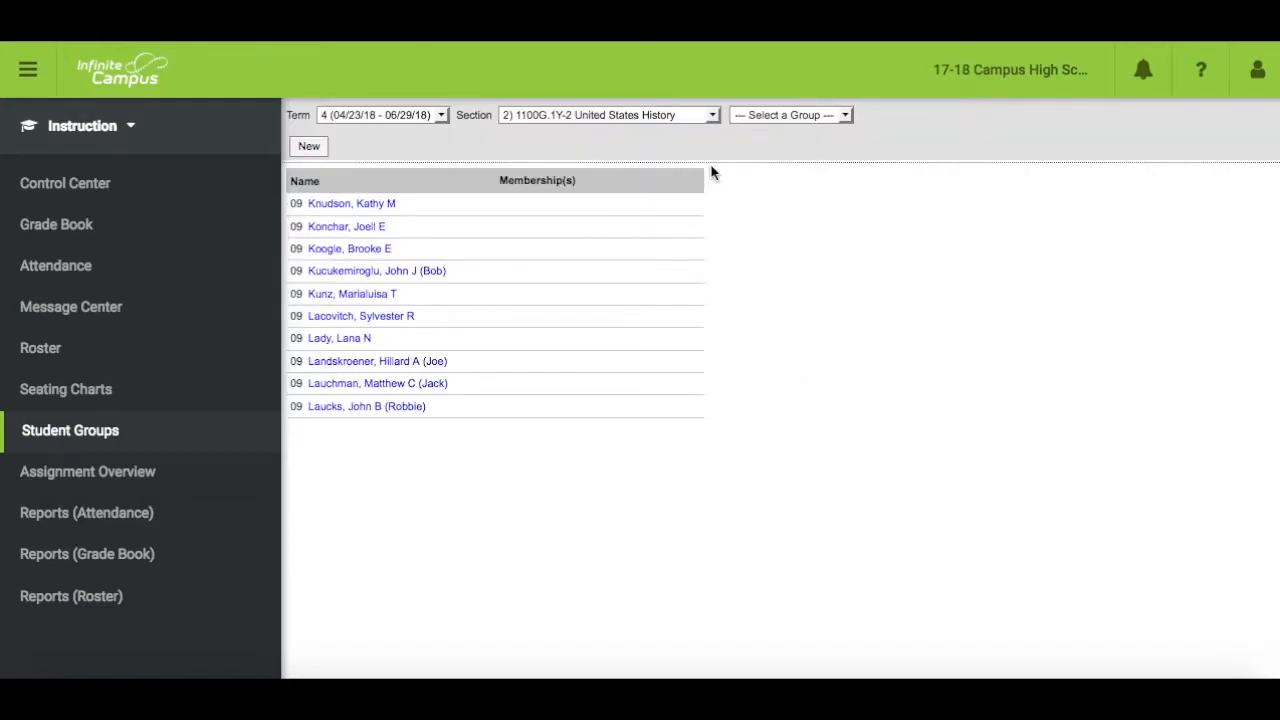
left_click(309, 147)
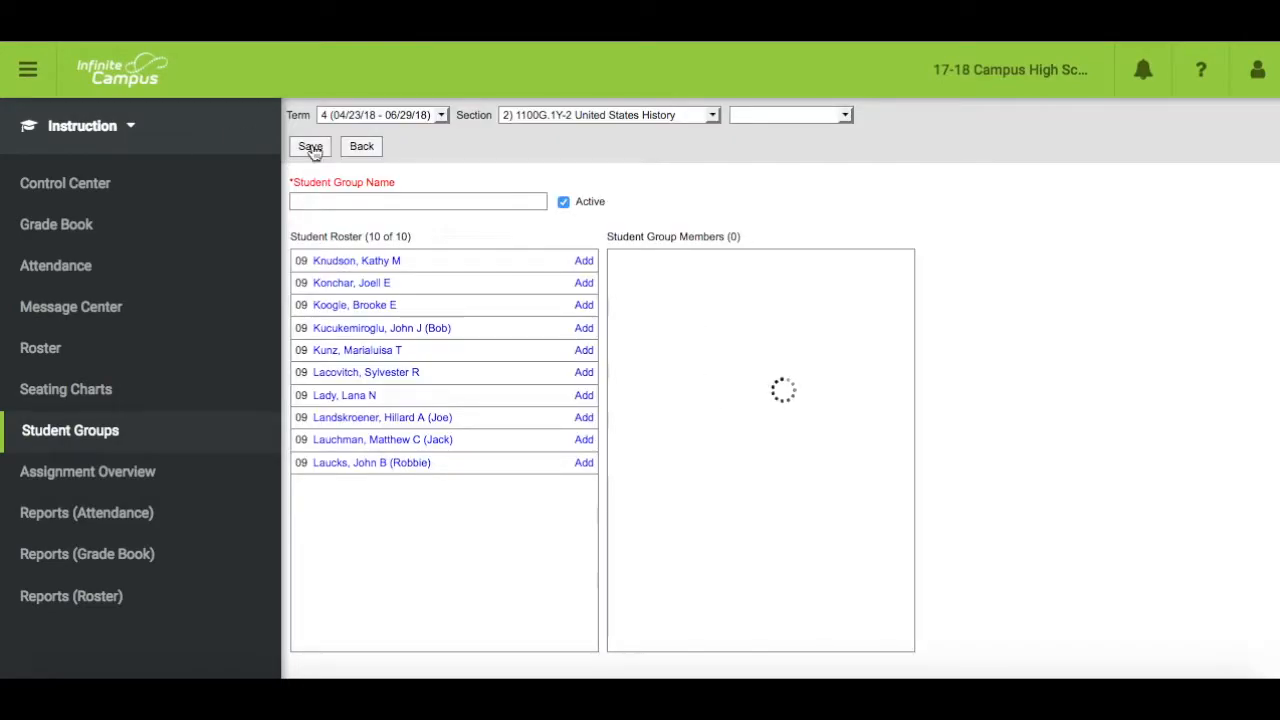
left_click(332, 201)
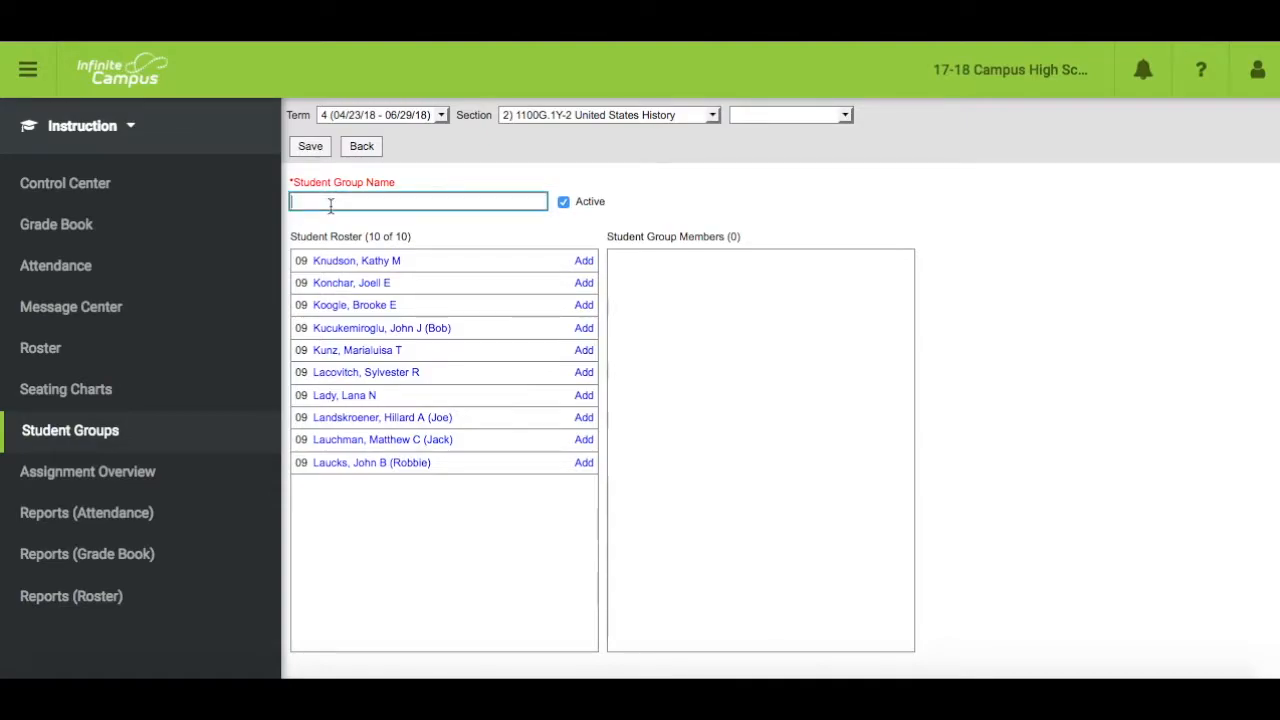
type("Mr. Brown")
left_click(584, 328)
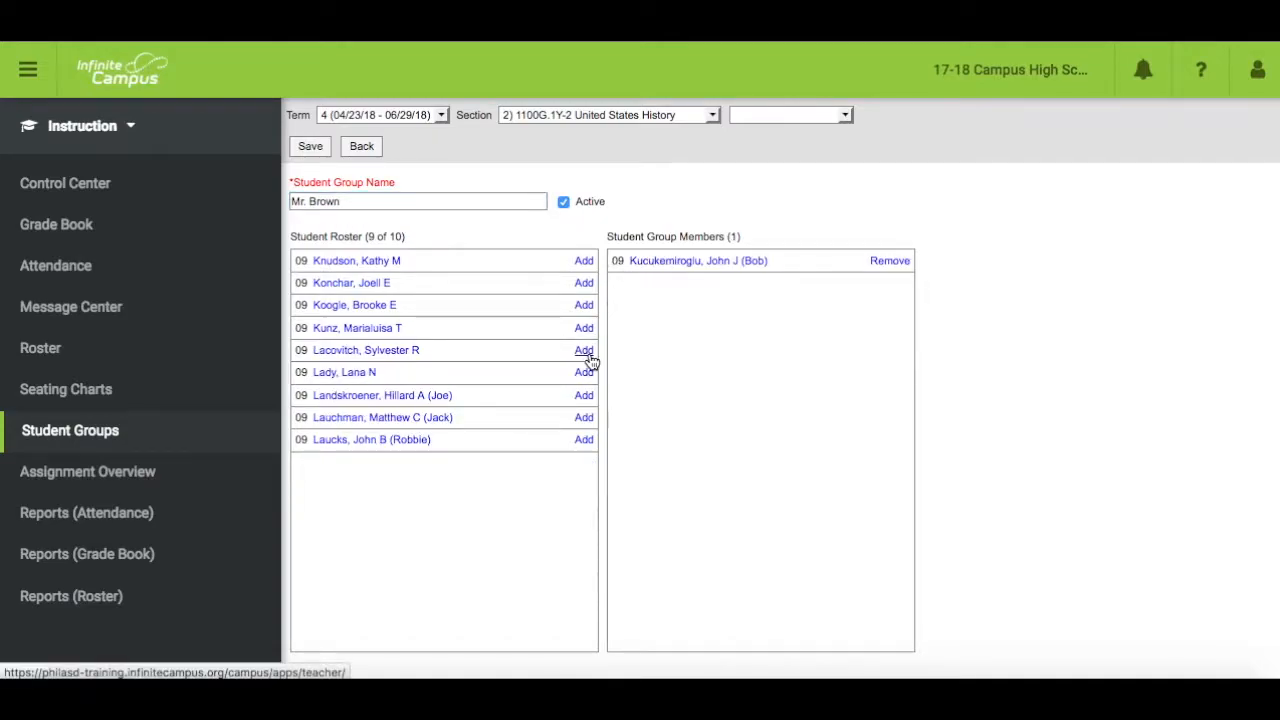
left_click(585, 351)
left_click(321, 147)
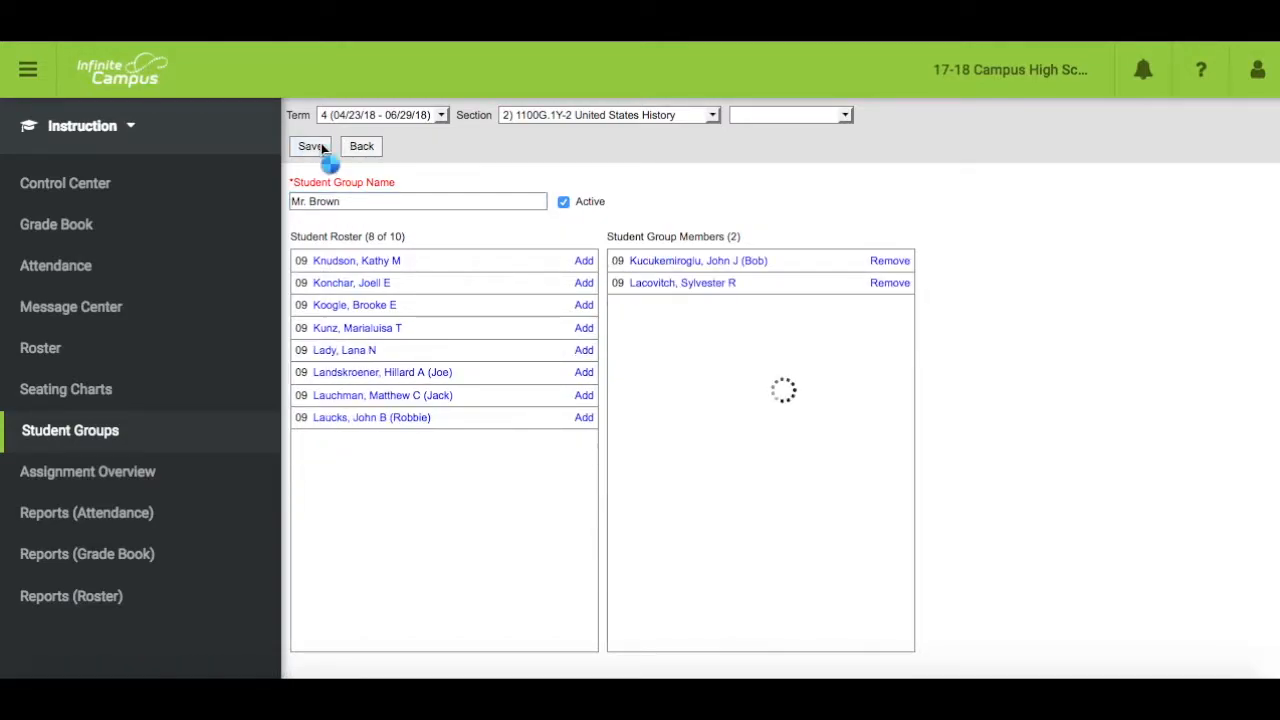
Create a group with the same teacher's name in section 1100G.1Y-3, with the sixth and eighth roster students as members.
left_click(716, 117)
left_click(721, 183)
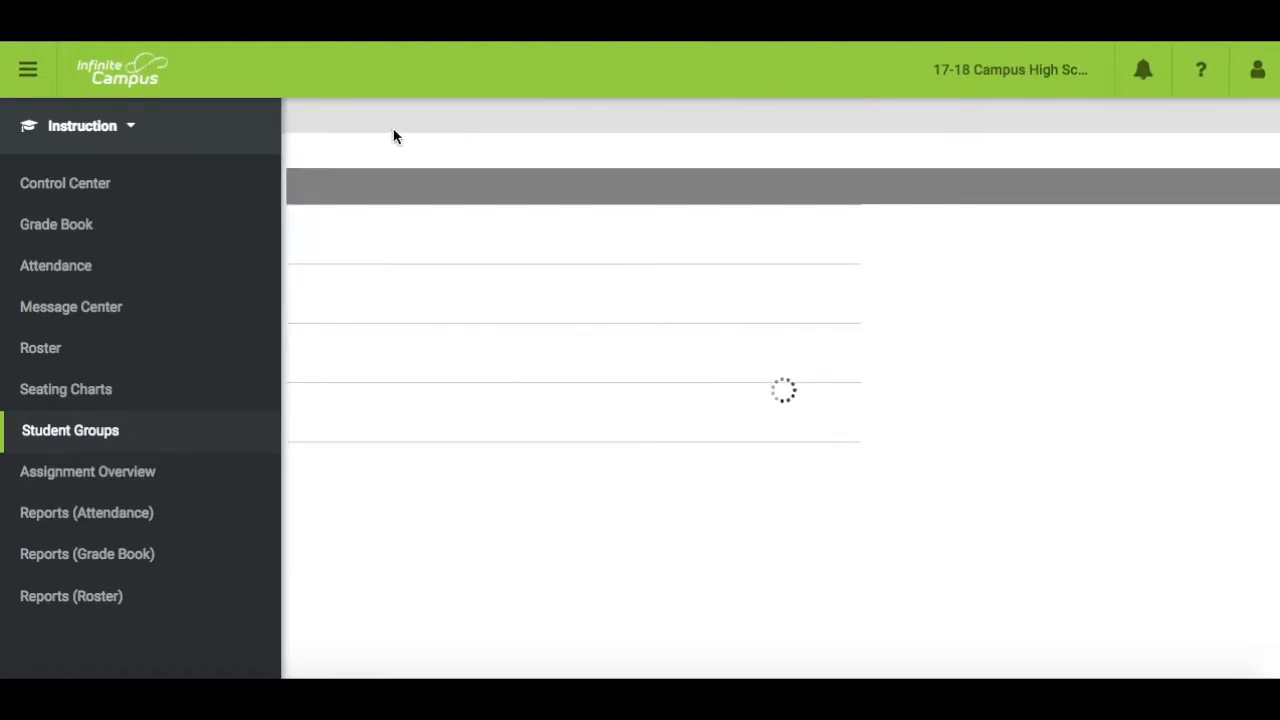
left_click(309, 147)
left_click(324, 202)
type("Mr")
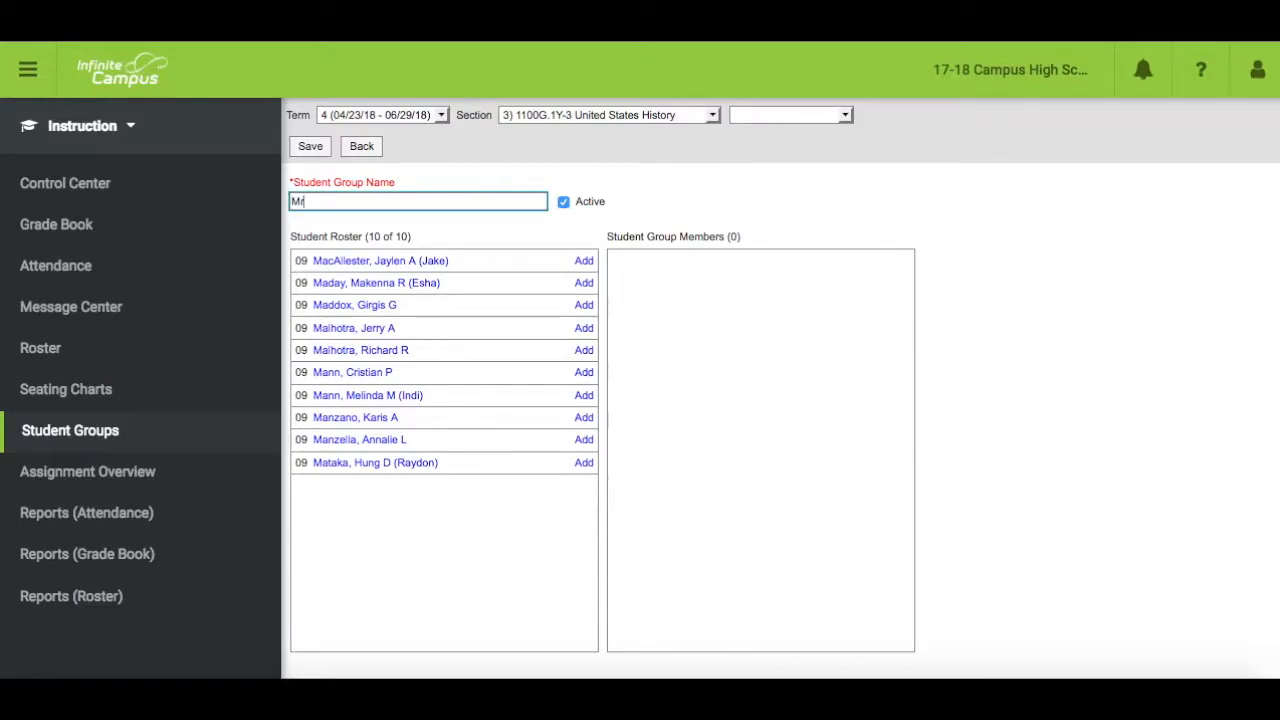
type(". Brown")
left_click(584, 374)
left_click(584, 396)
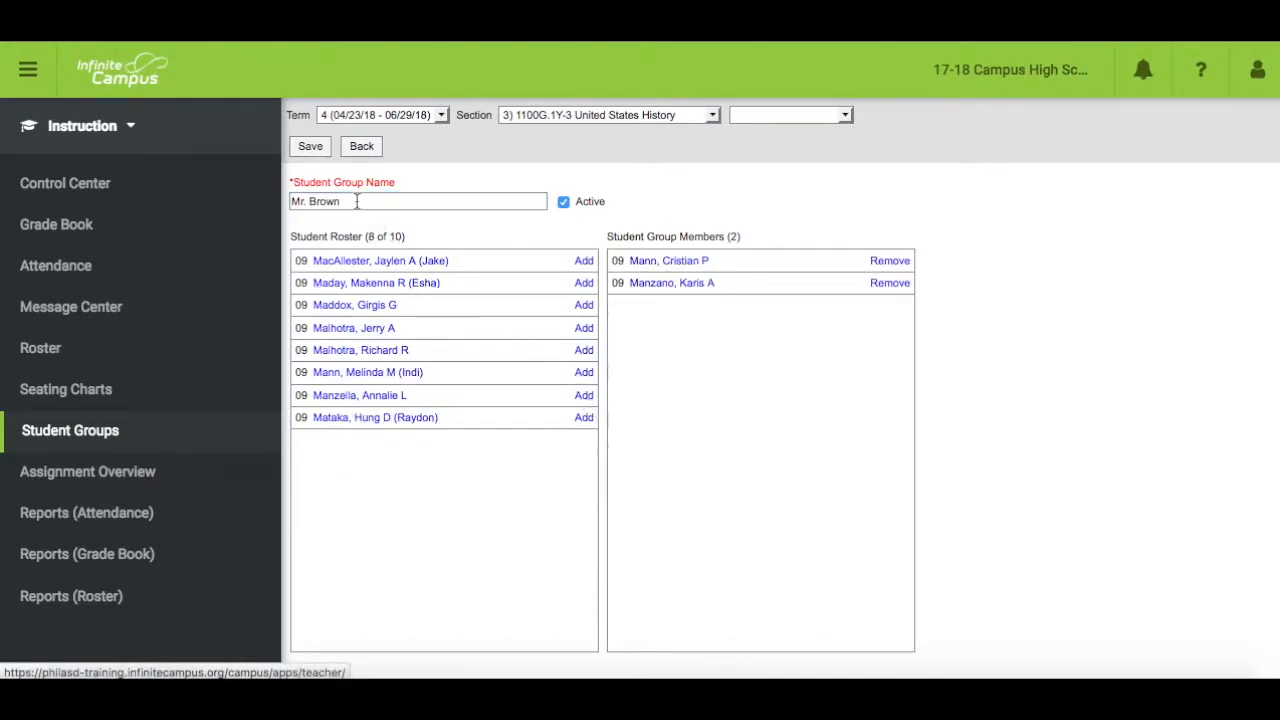
left_click(310, 147)
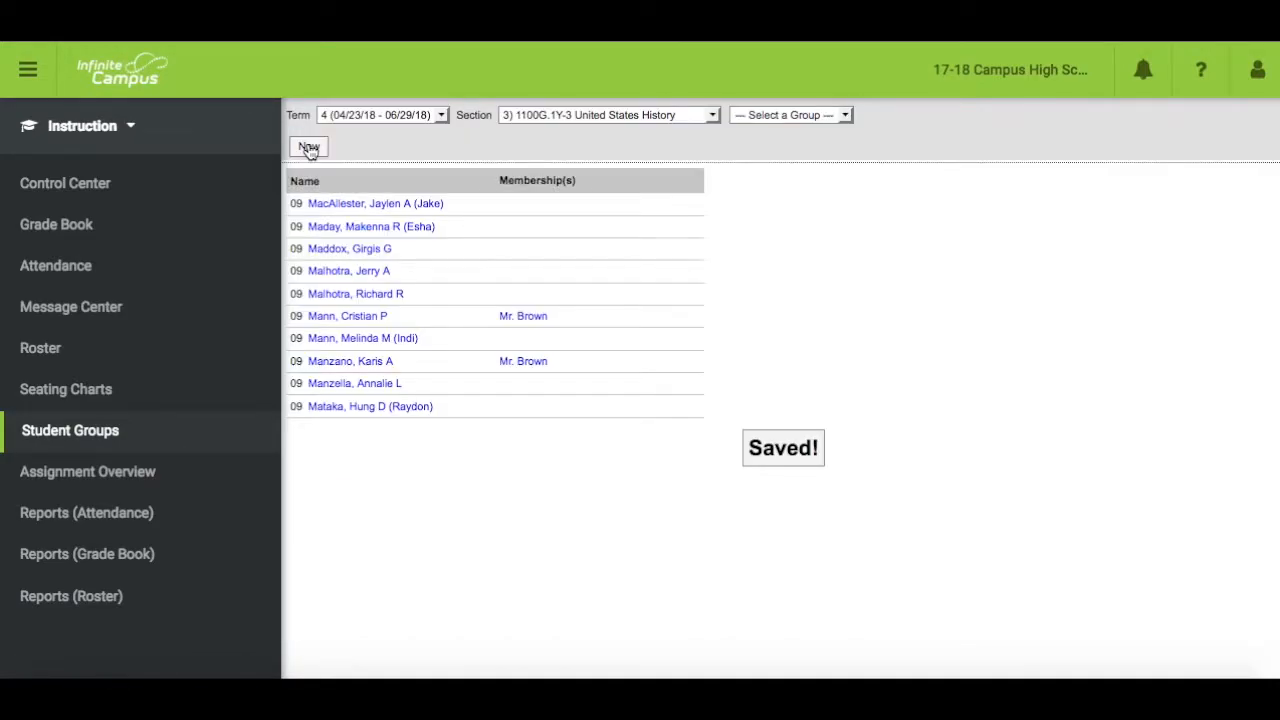
Check the group memberships in sections 1100G.1Y-2 and 1100G.1Y-1, and the groups available for section 1100G.1Y-1.
left_click(715, 114)
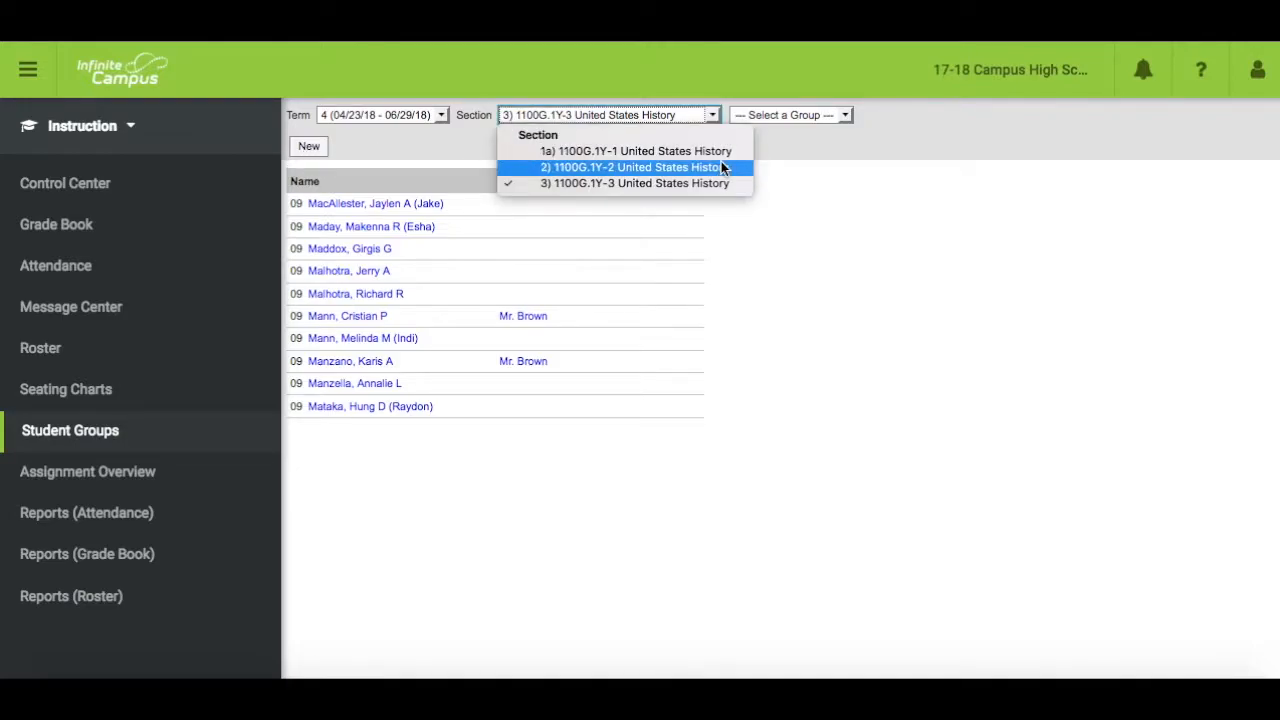
left_click(722, 166)
left_click(713, 113)
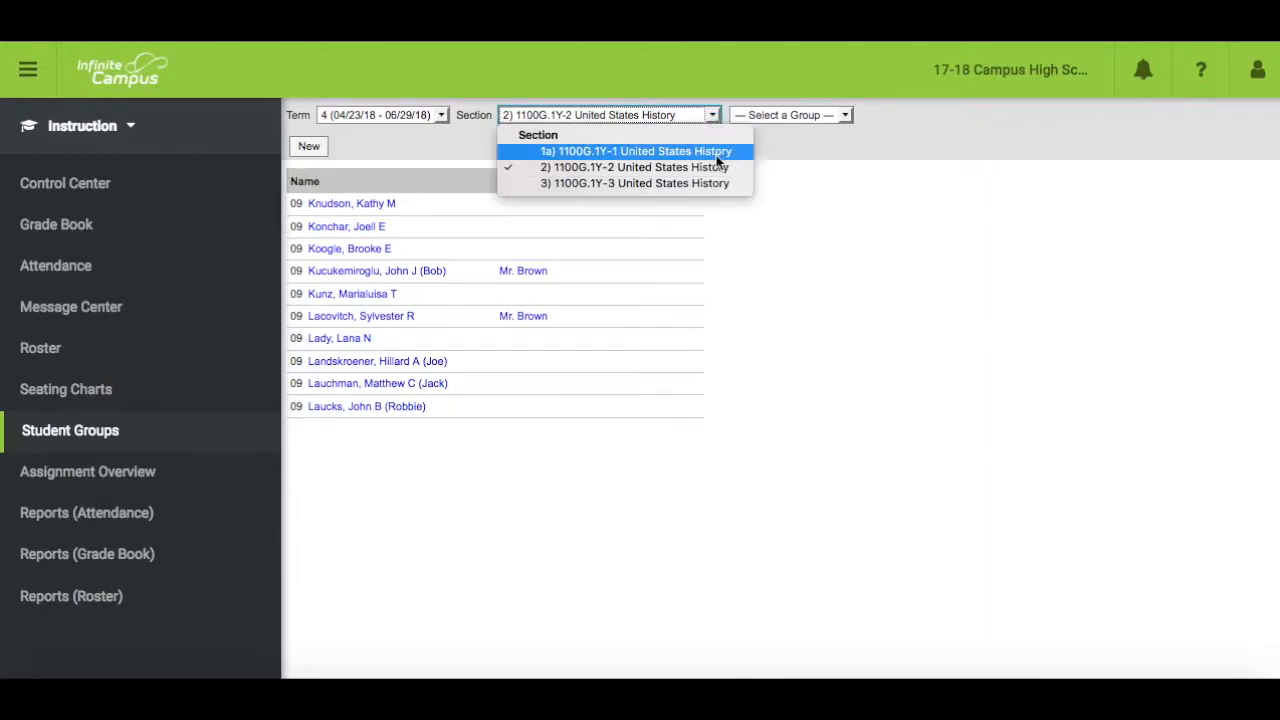
left_click(717, 153)
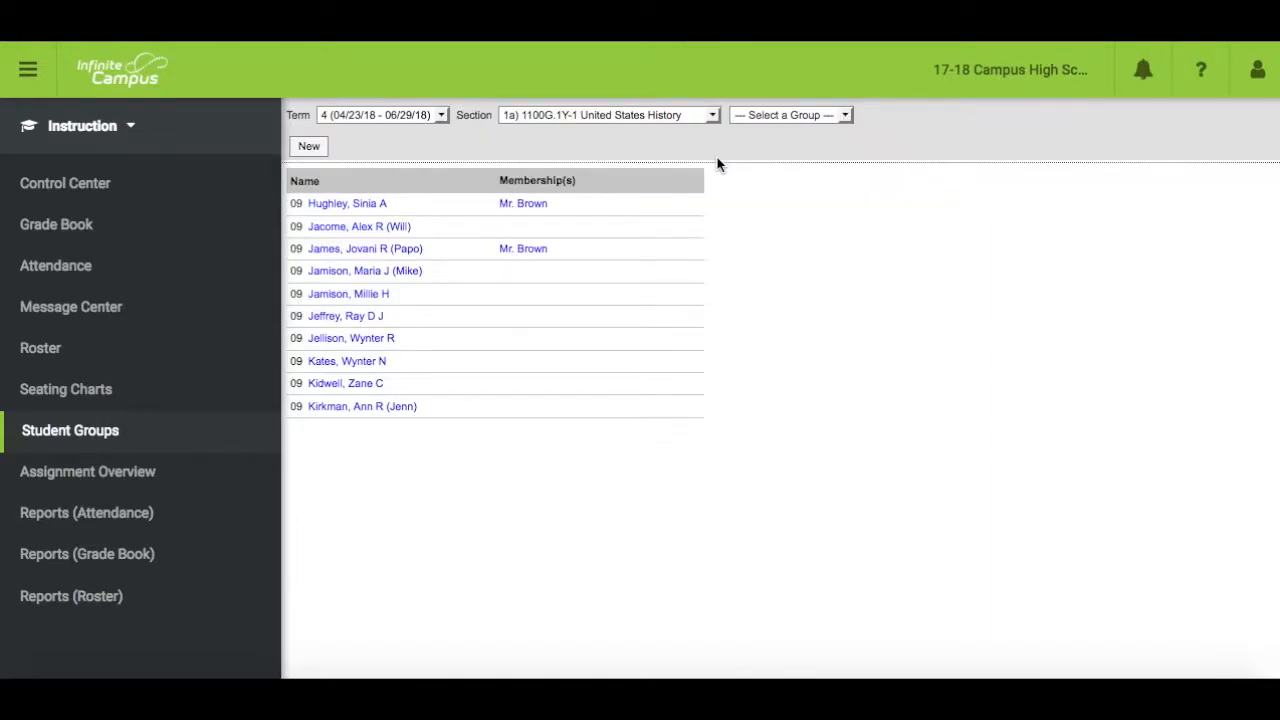
left_click(846, 115)
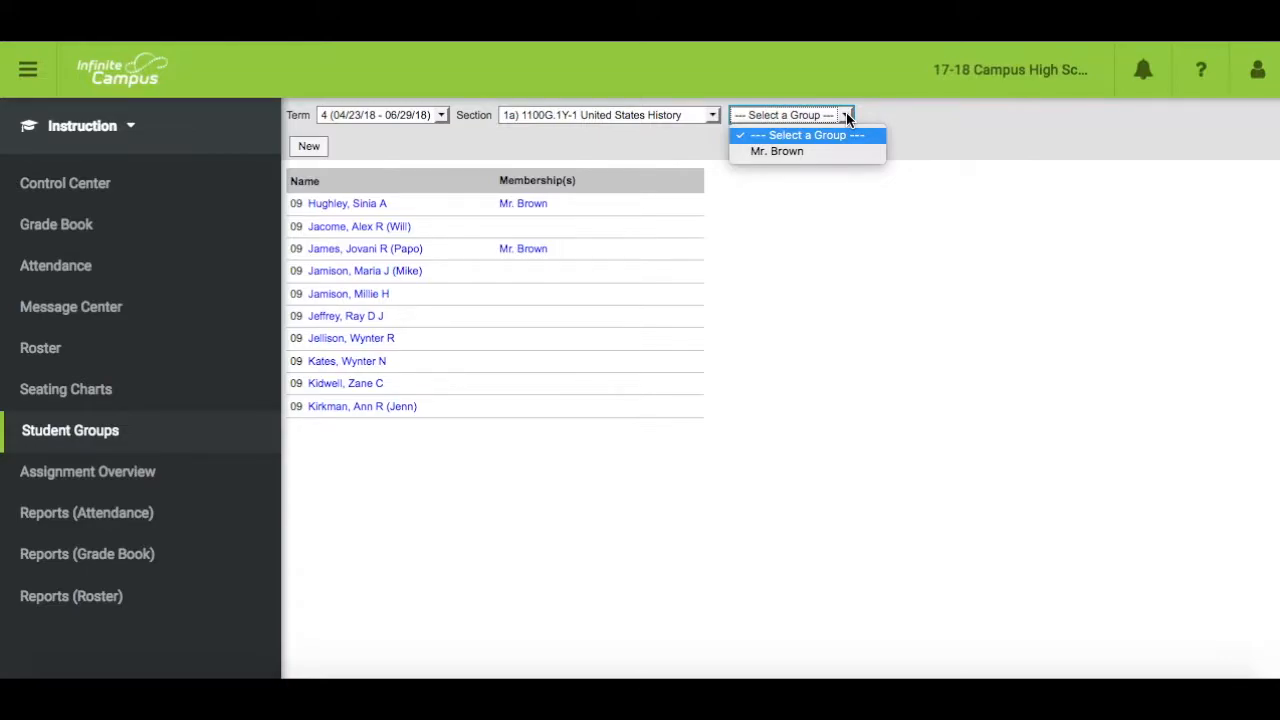
left_click(848, 151)
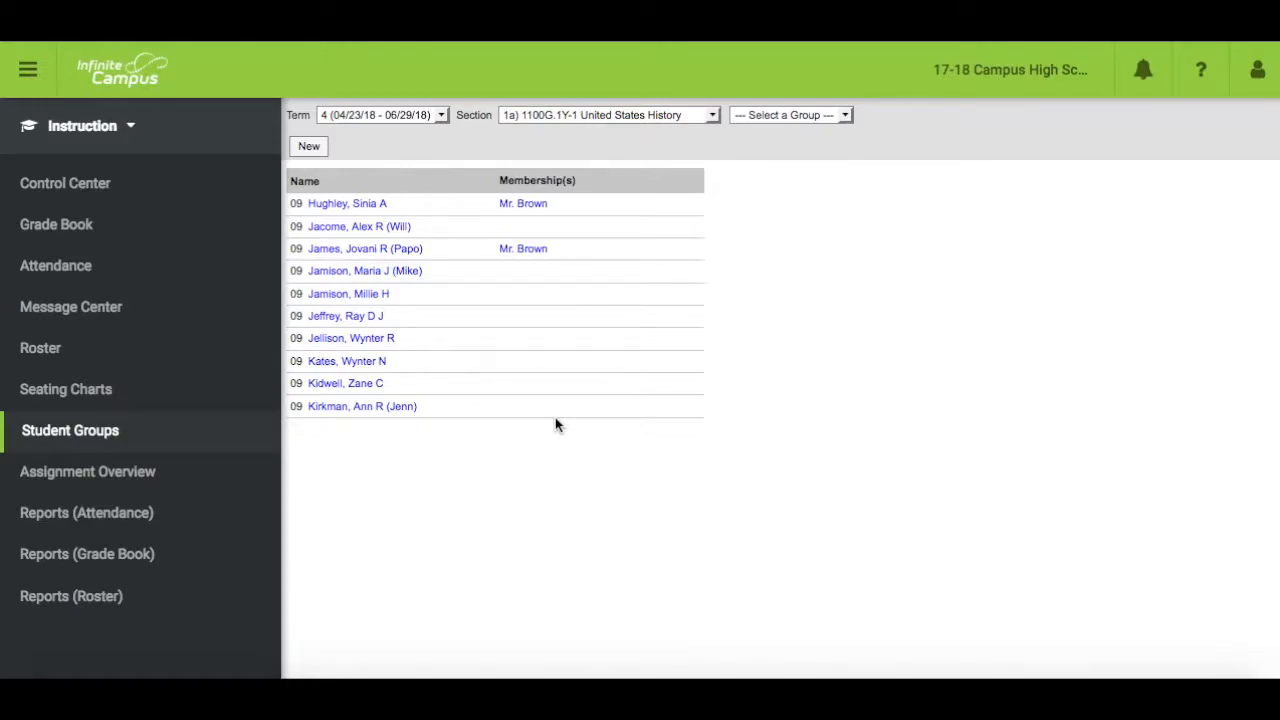
Start a new section group from the Grade Book settings.
left_click(103, 232)
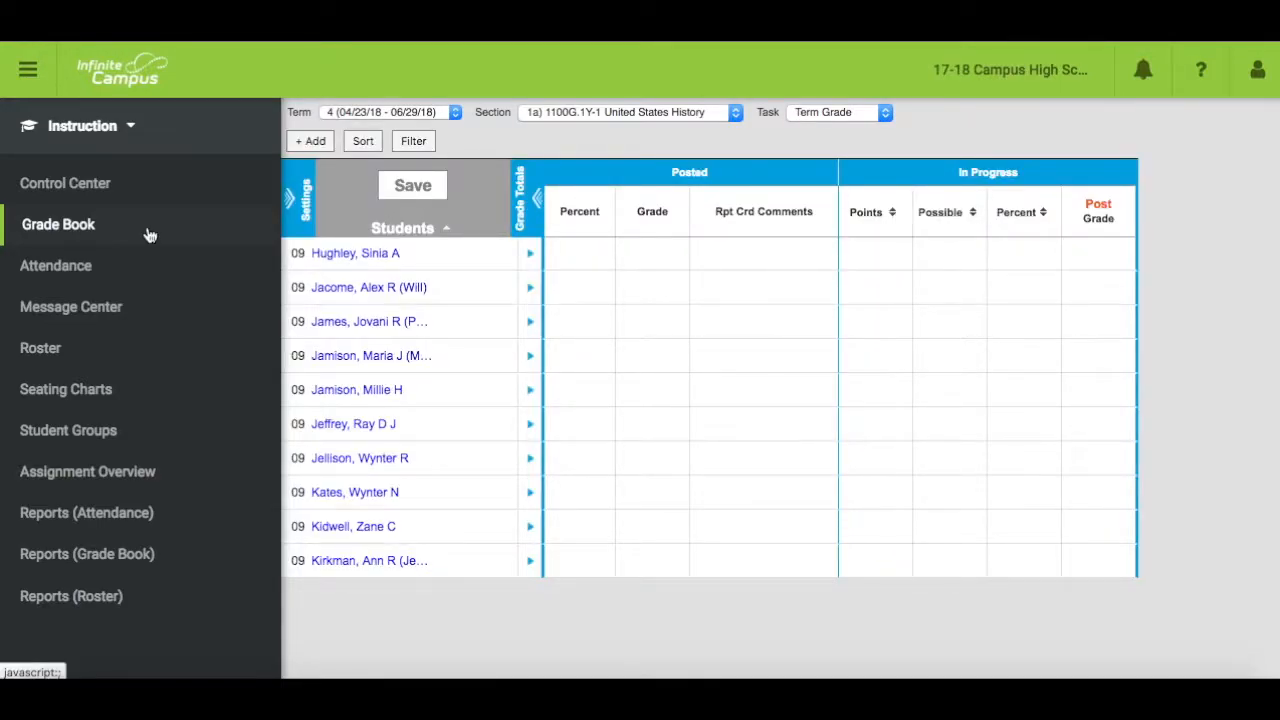
left_click(292, 210)
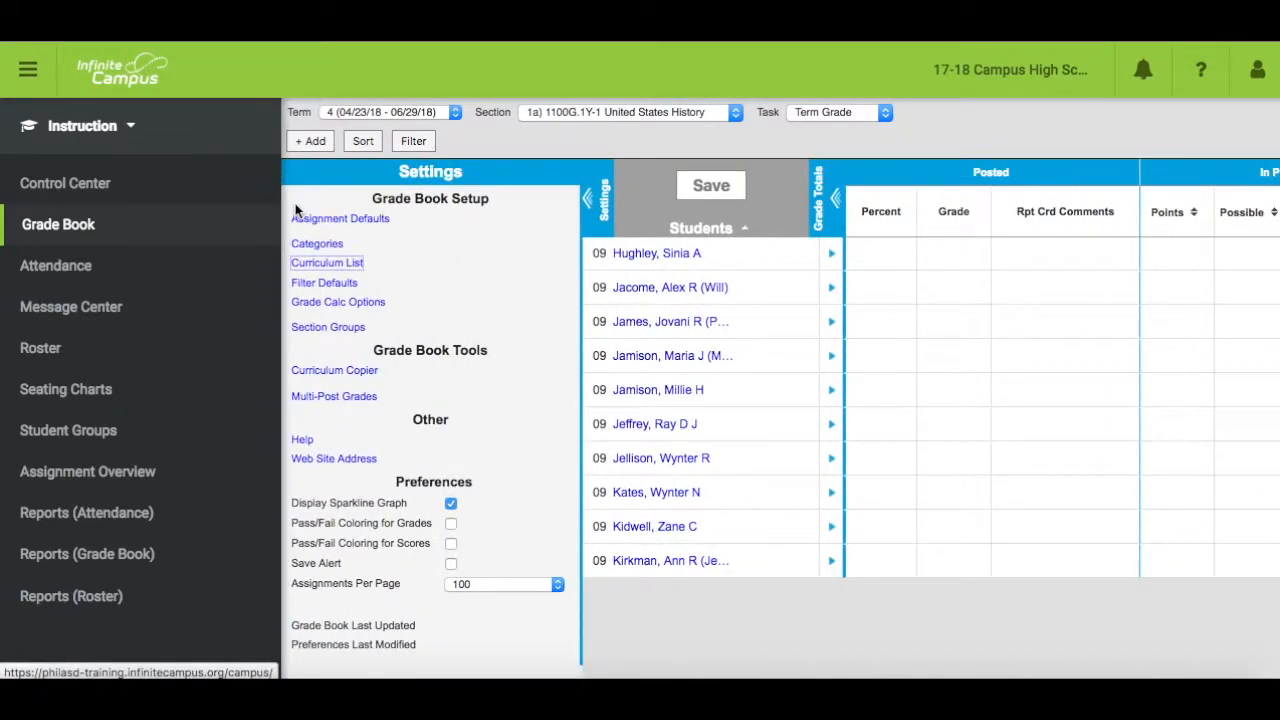
left_click(328, 329)
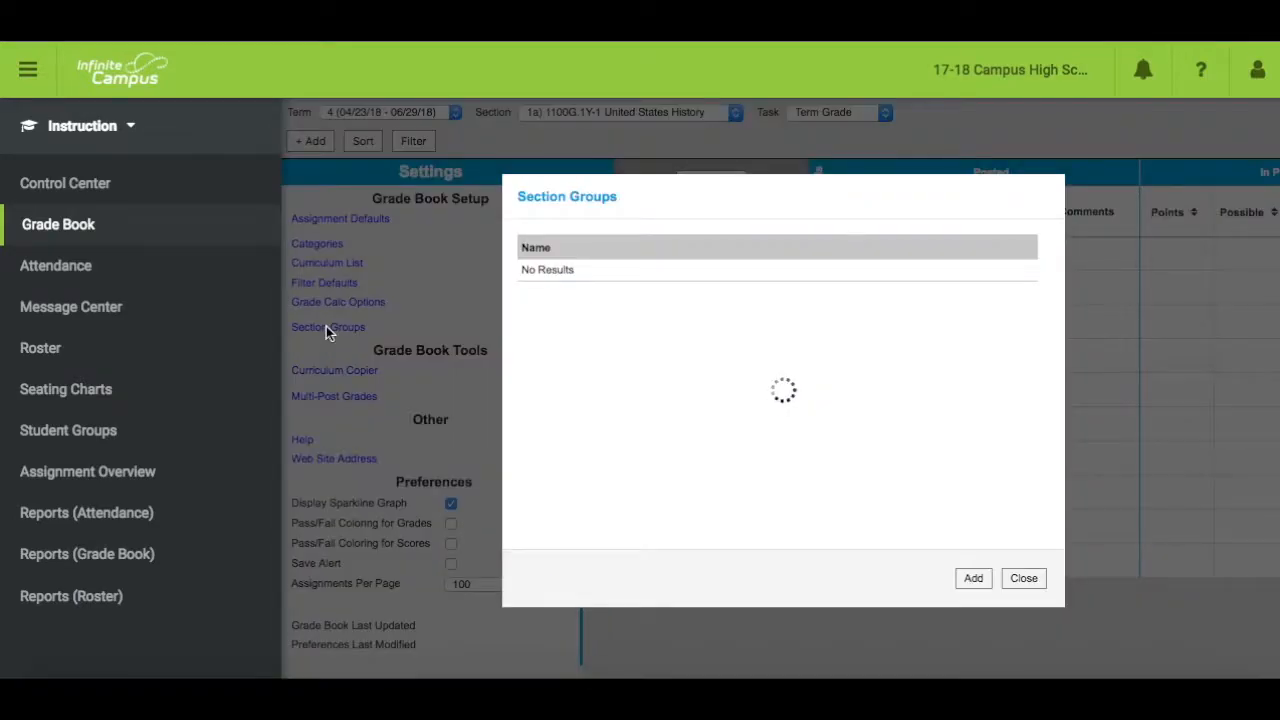
left_click(975, 583)
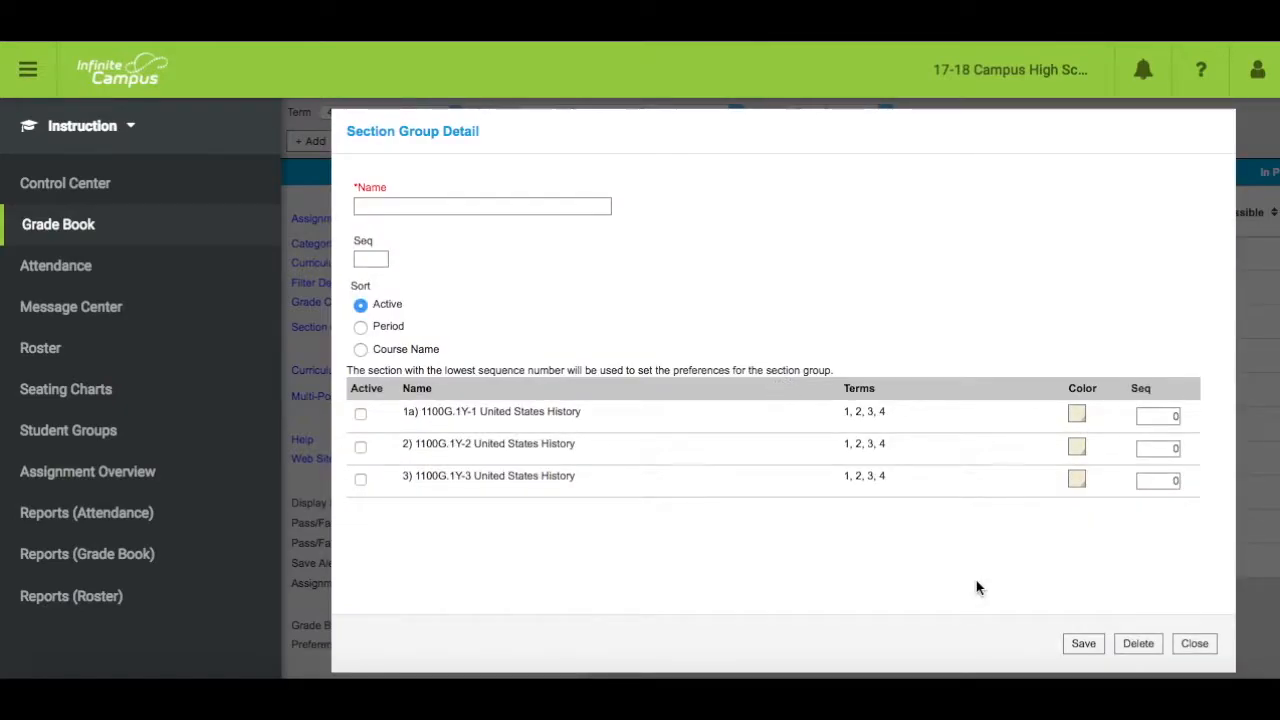
Name the section group with the same teacher's name and make all three United States History sections active in it.
left_click(486, 206)
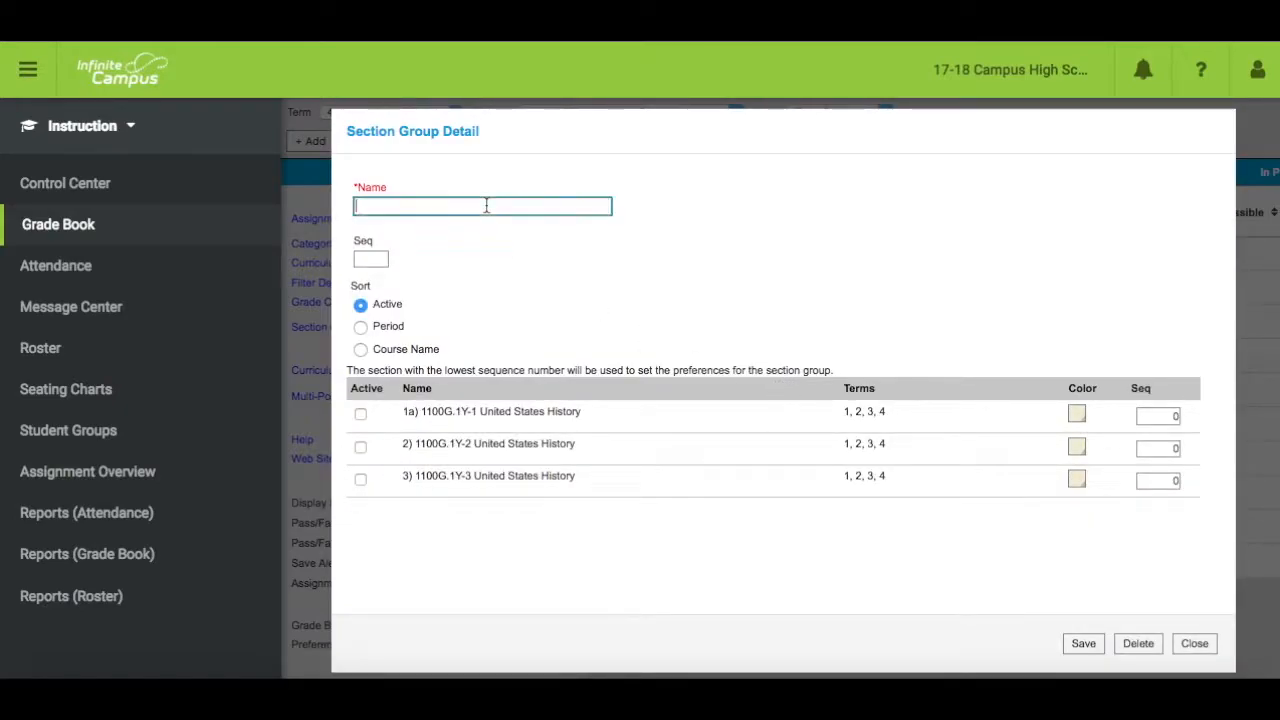
type("M")
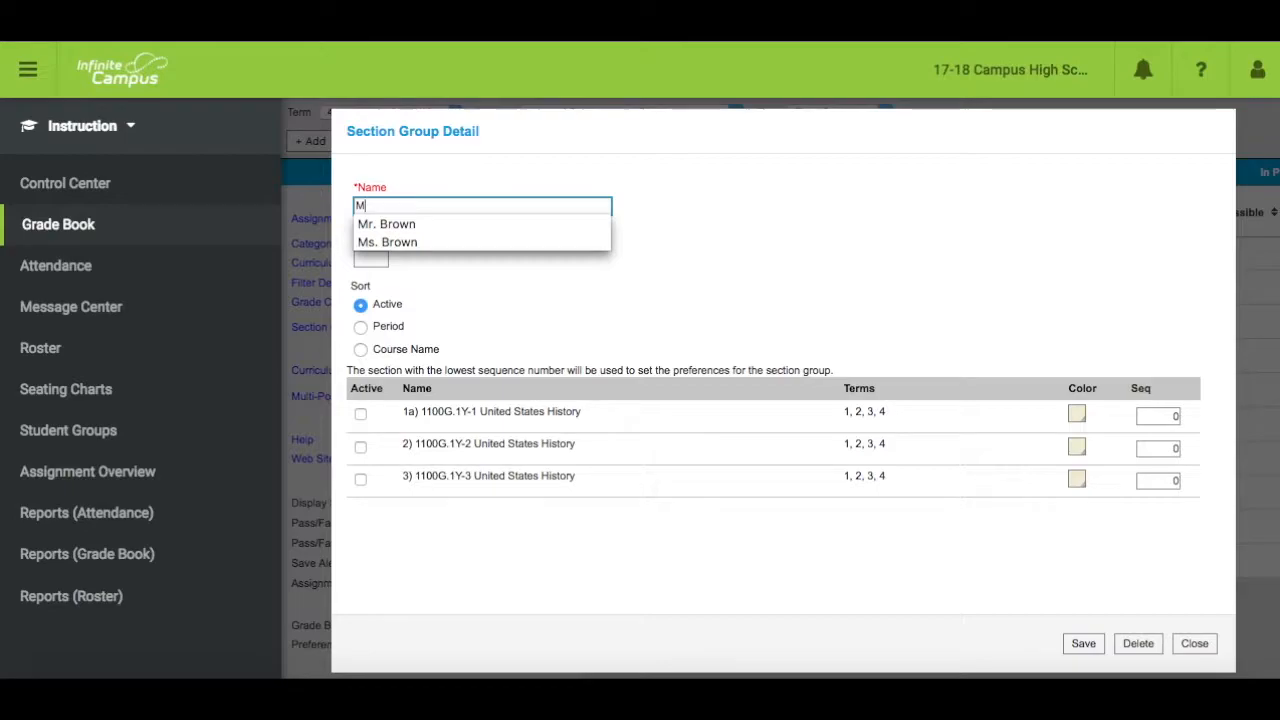
type("r.")
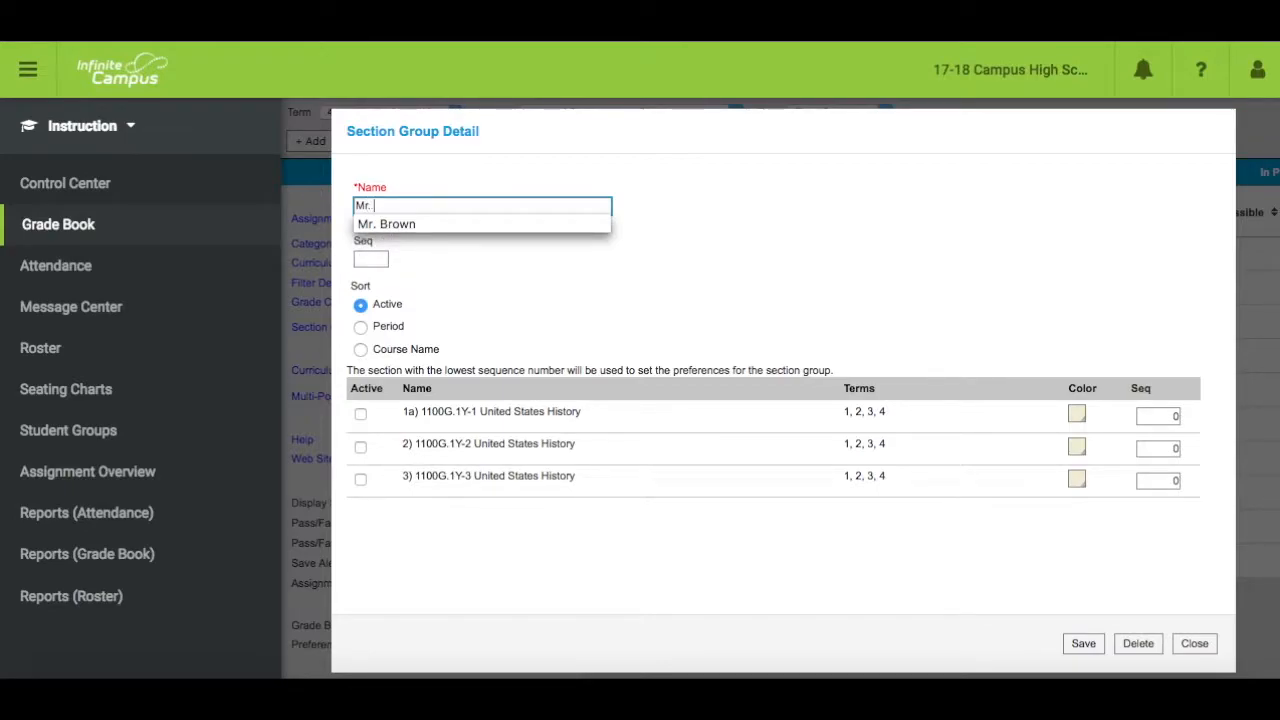
left_click(493, 223)
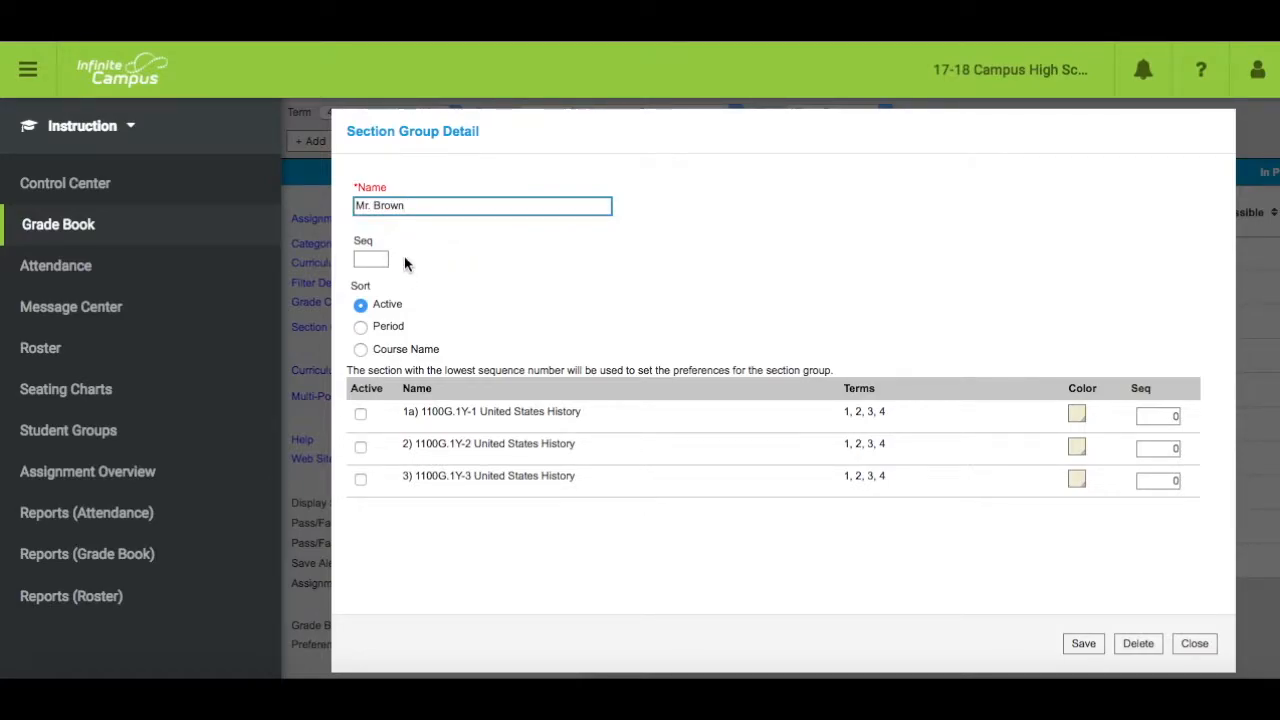
left_click(360, 414)
left_click(361, 448)
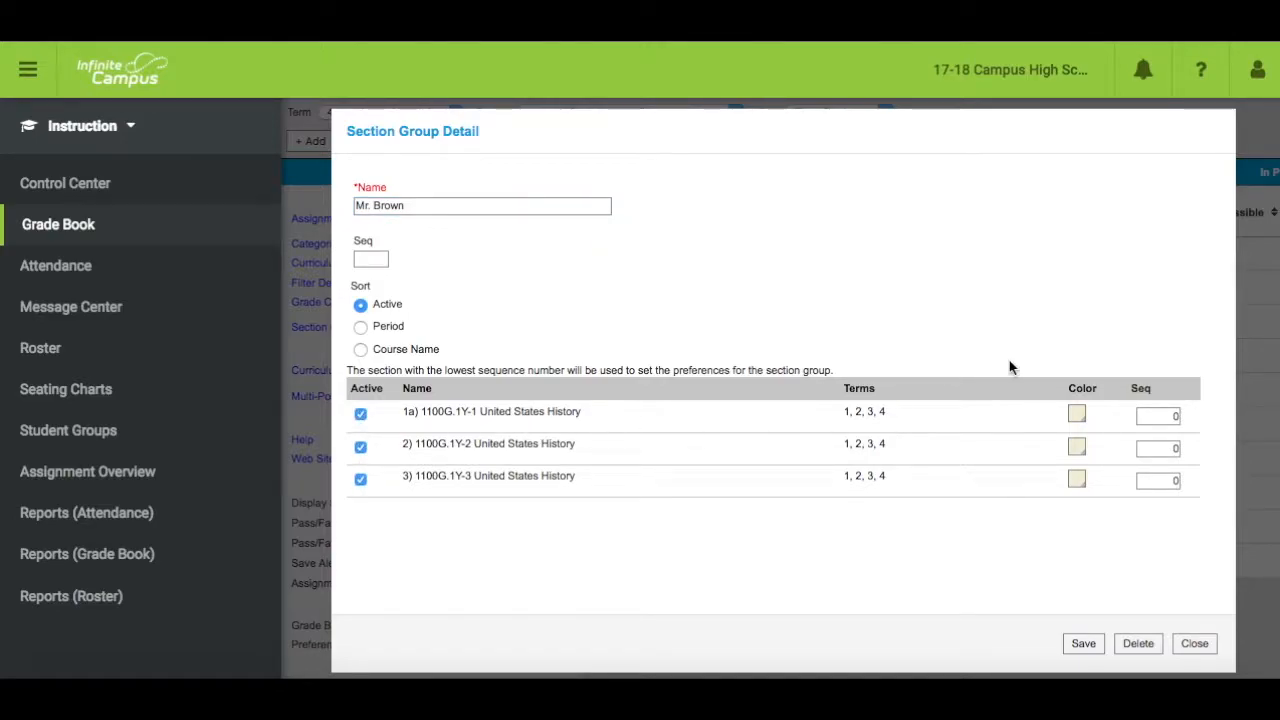
Set the section colors to blue for 1100G.1Y-1, red for 1100G.1Y-2 and green for 1100G.1Y-3.
left_click(1077, 415)
left_click(1080, 433)
left_click(1078, 448)
left_click(1097, 467)
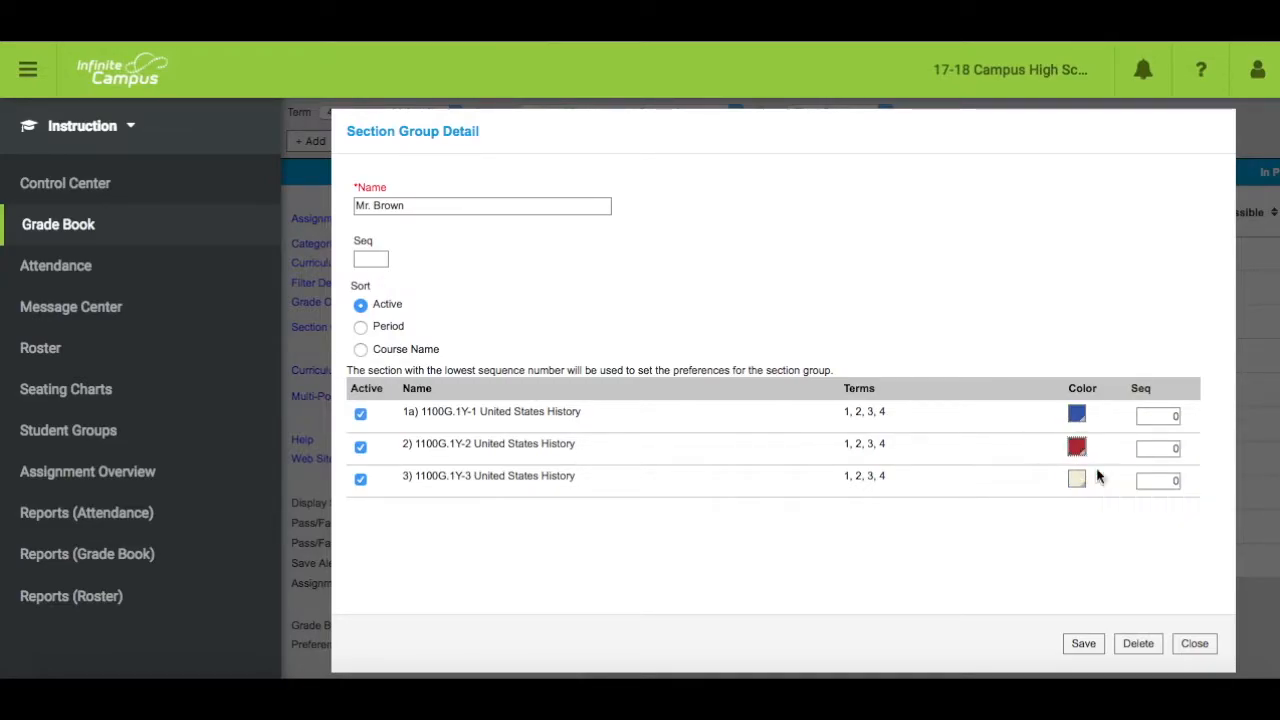
left_click(1079, 482)
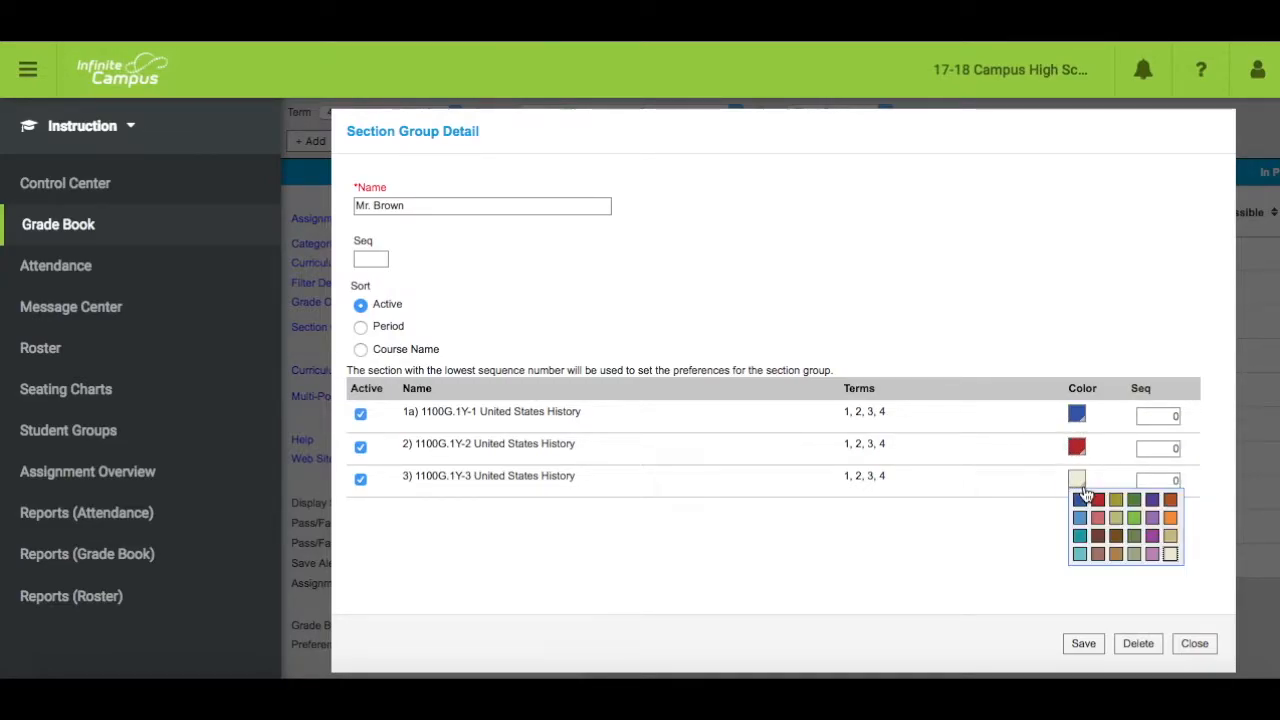
left_click(1135, 503)
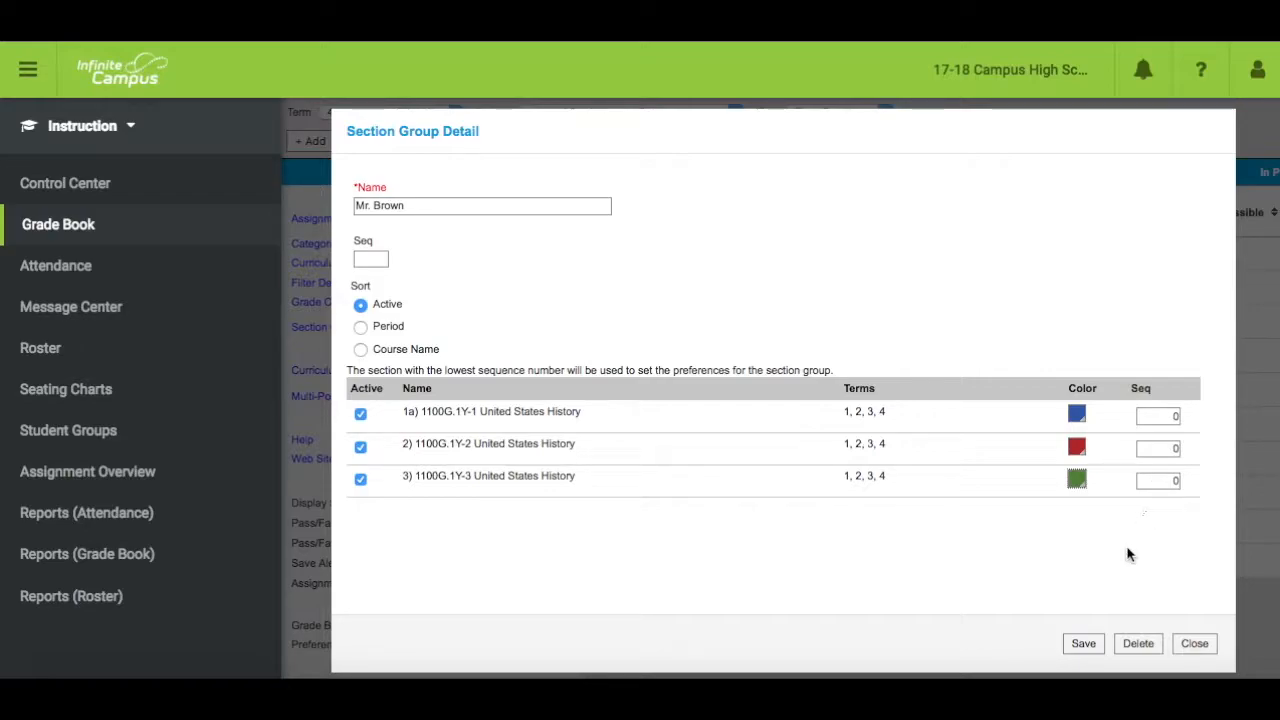
Save the section group, close the section group list and collapse the grade book settings.
left_click(1088, 646)
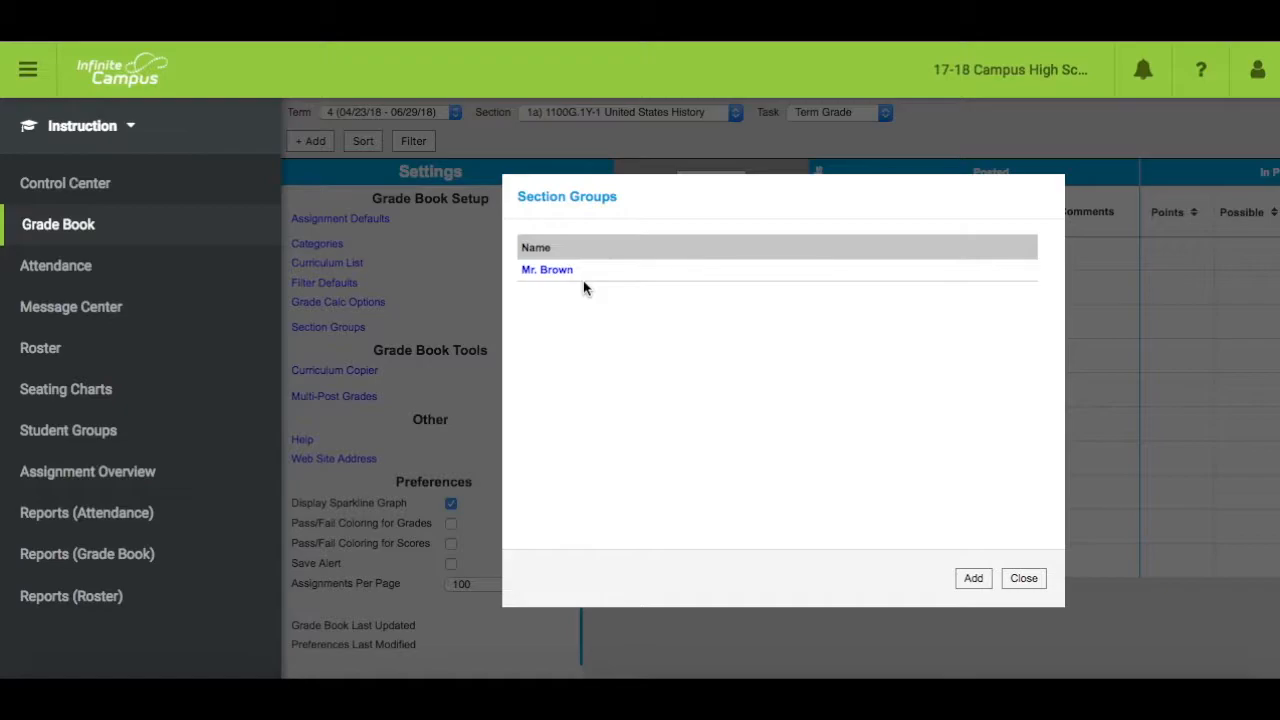
left_click(1025, 580)
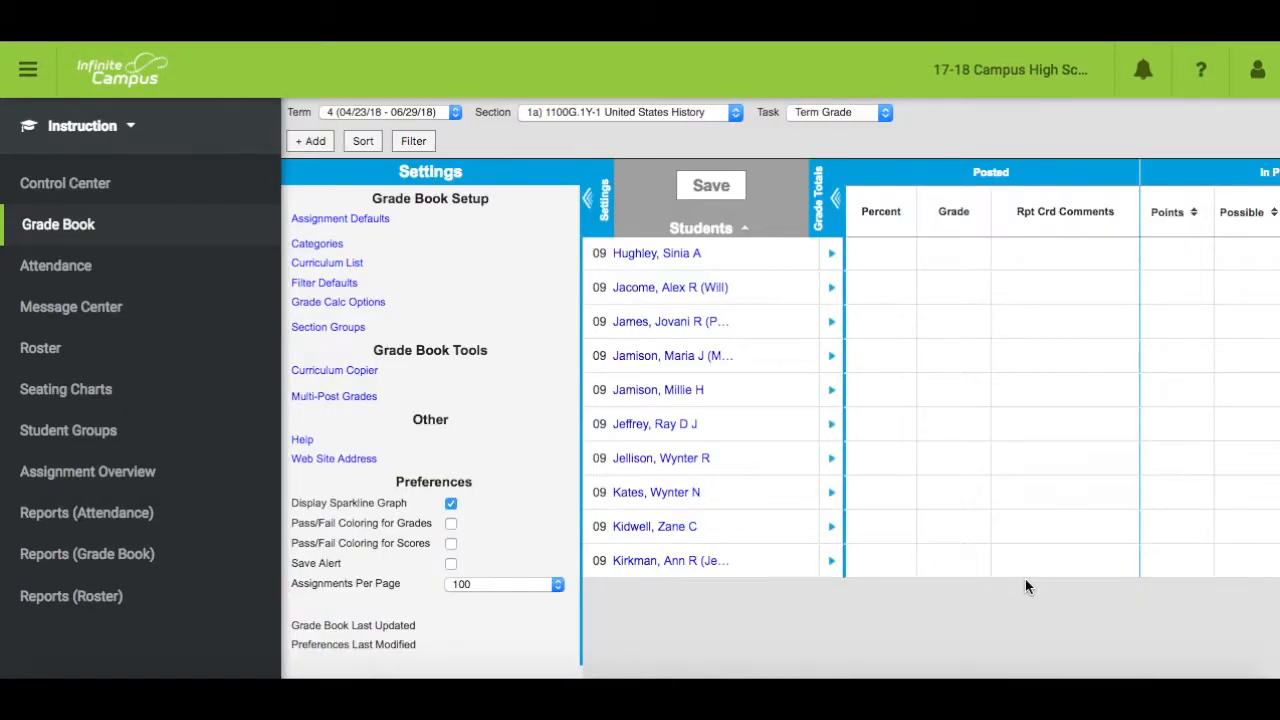
left_click(594, 193)
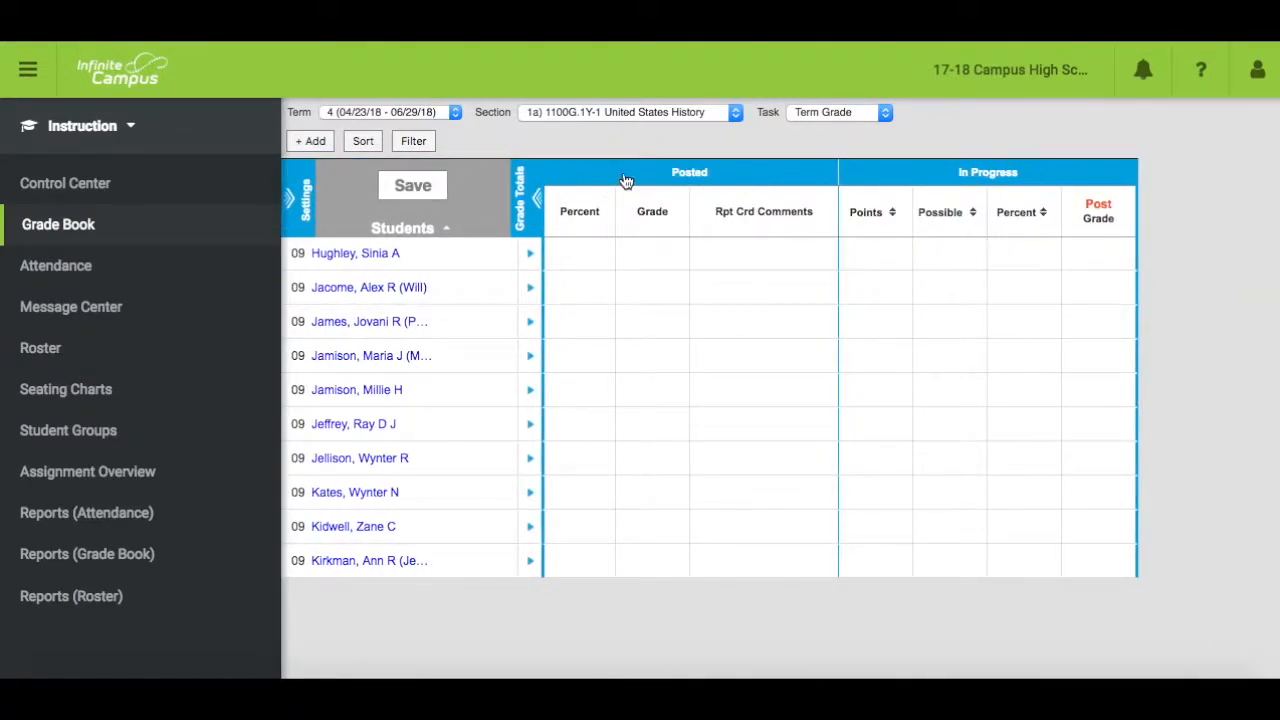
Switch the grade book to the new section group, collapse the grade totals and look through the color-coded student roster.
left_click(736, 114)
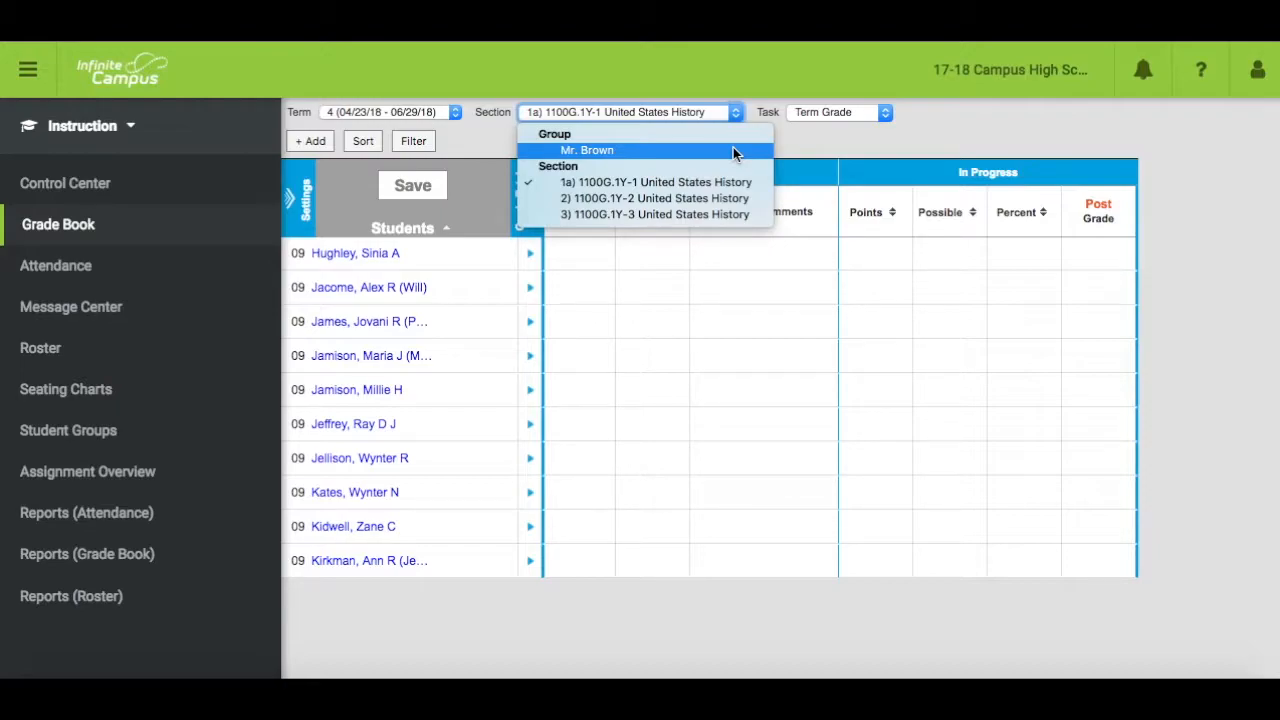
left_click(733, 150)
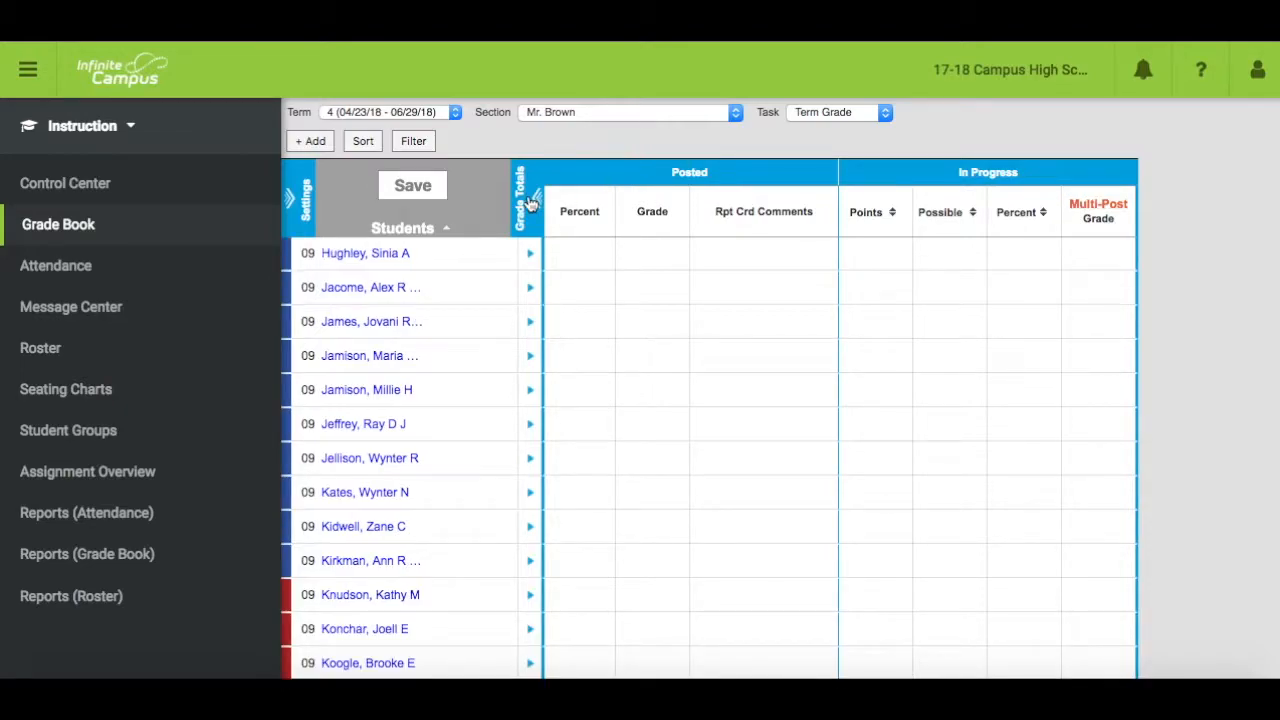
left_click(533, 200)
mouse_move(453, 271)
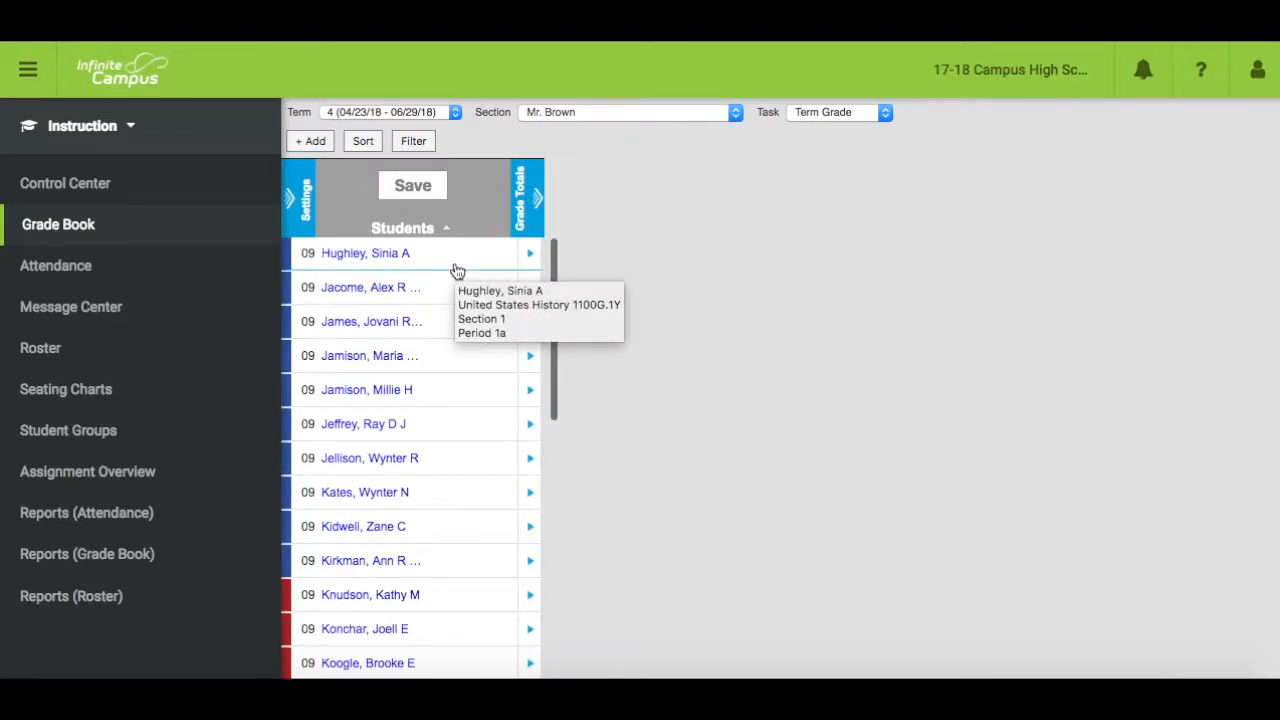
scroll(457, 271, "down", 10)
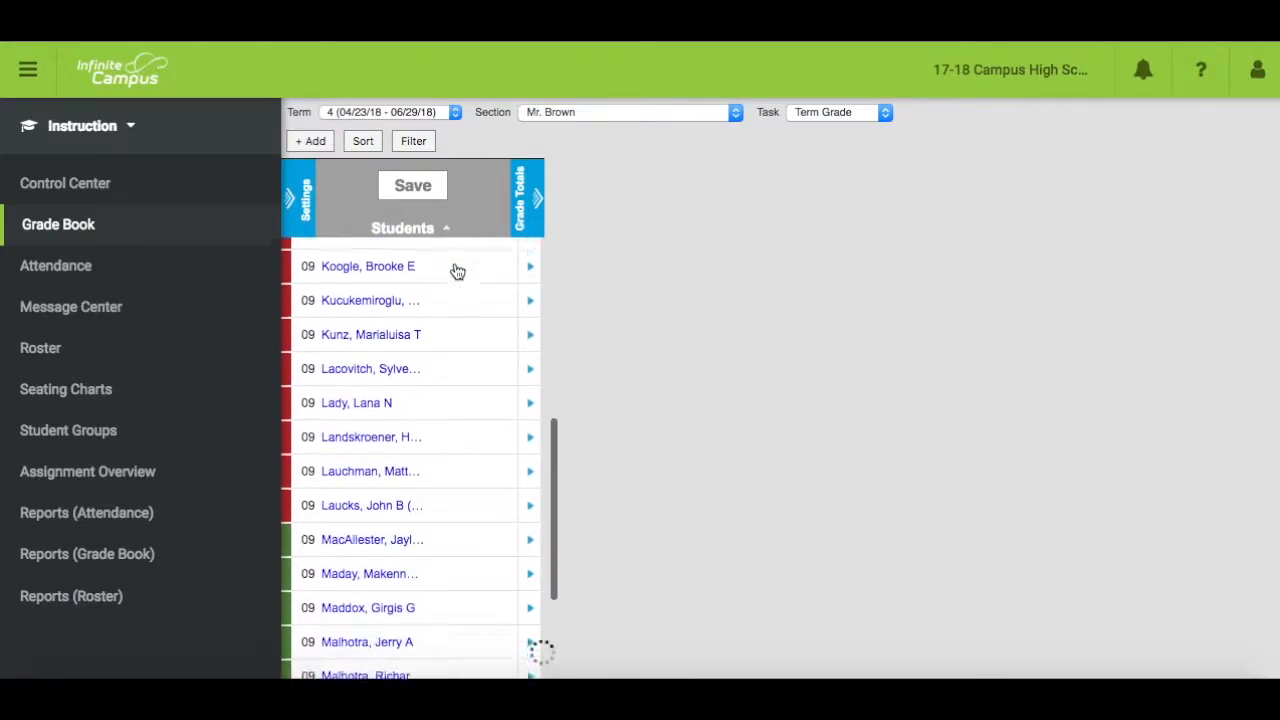
scroll(457, 271, "down", 2)
scroll(457, 271, "up", 6)
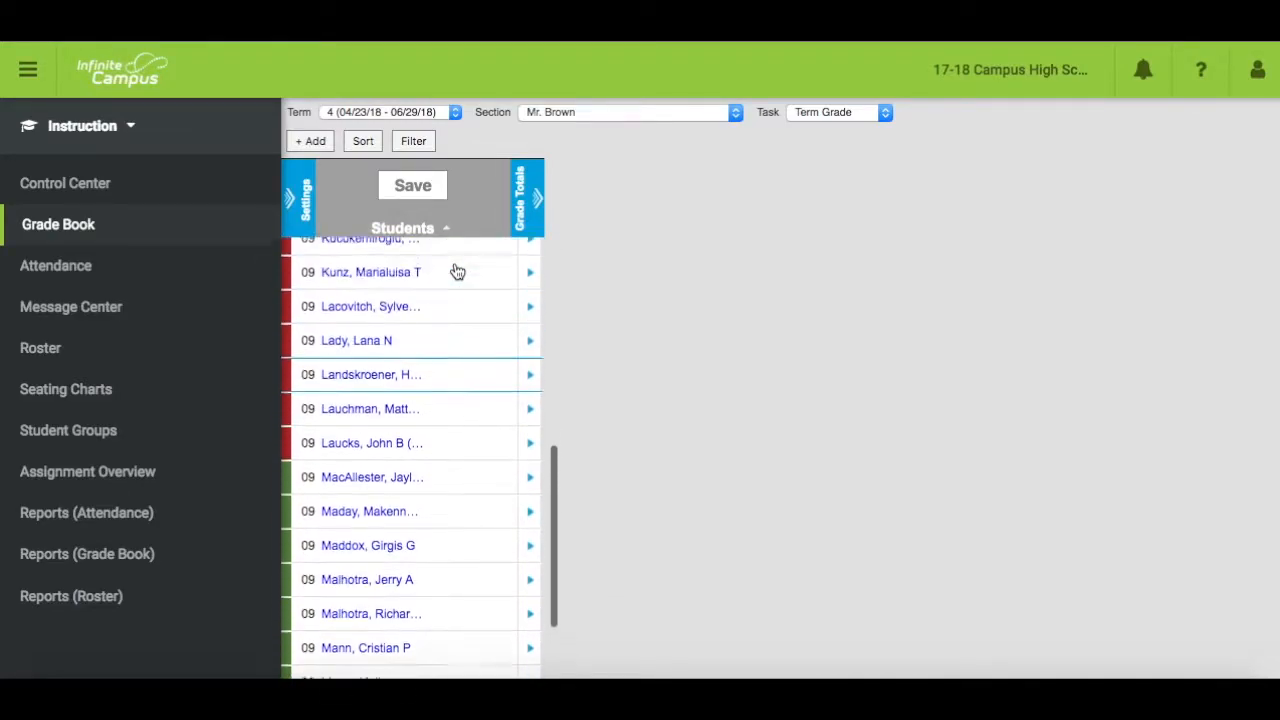
scroll(457, 271, "up", 4)
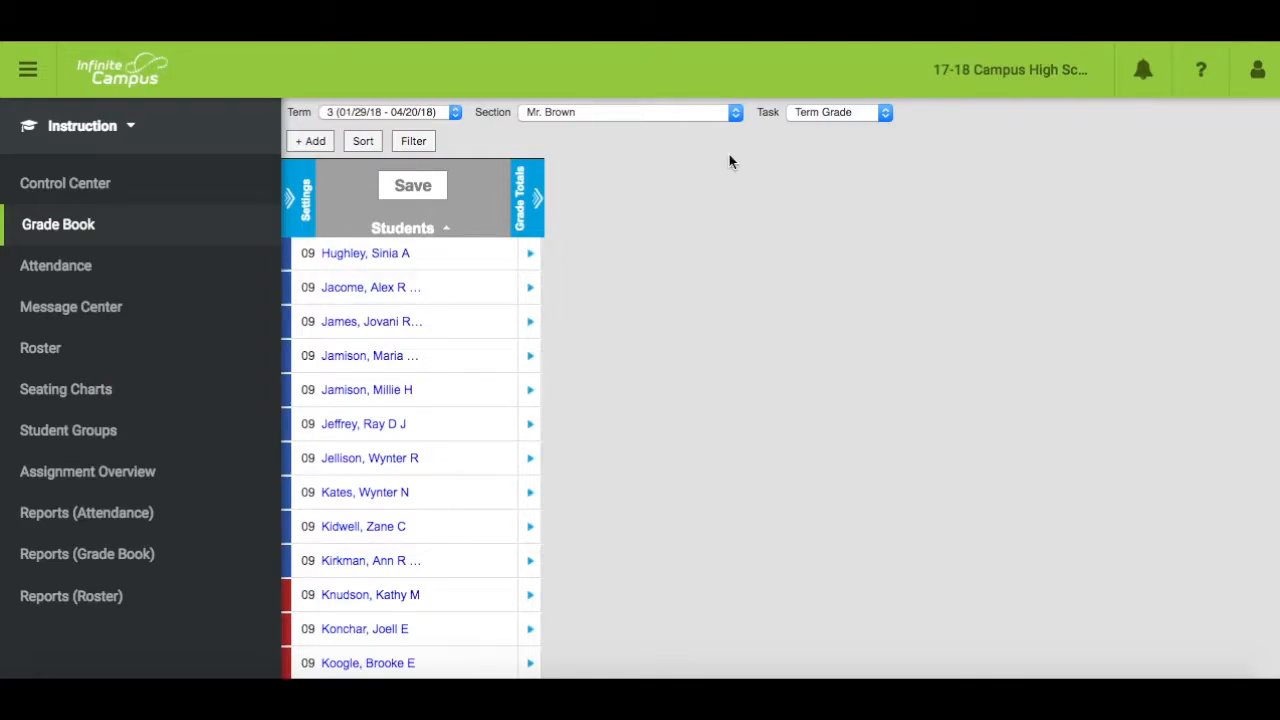
Start a new term 3 assignment and assign the teacher-named student group to all three United States History sections.
left_click(313, 142)
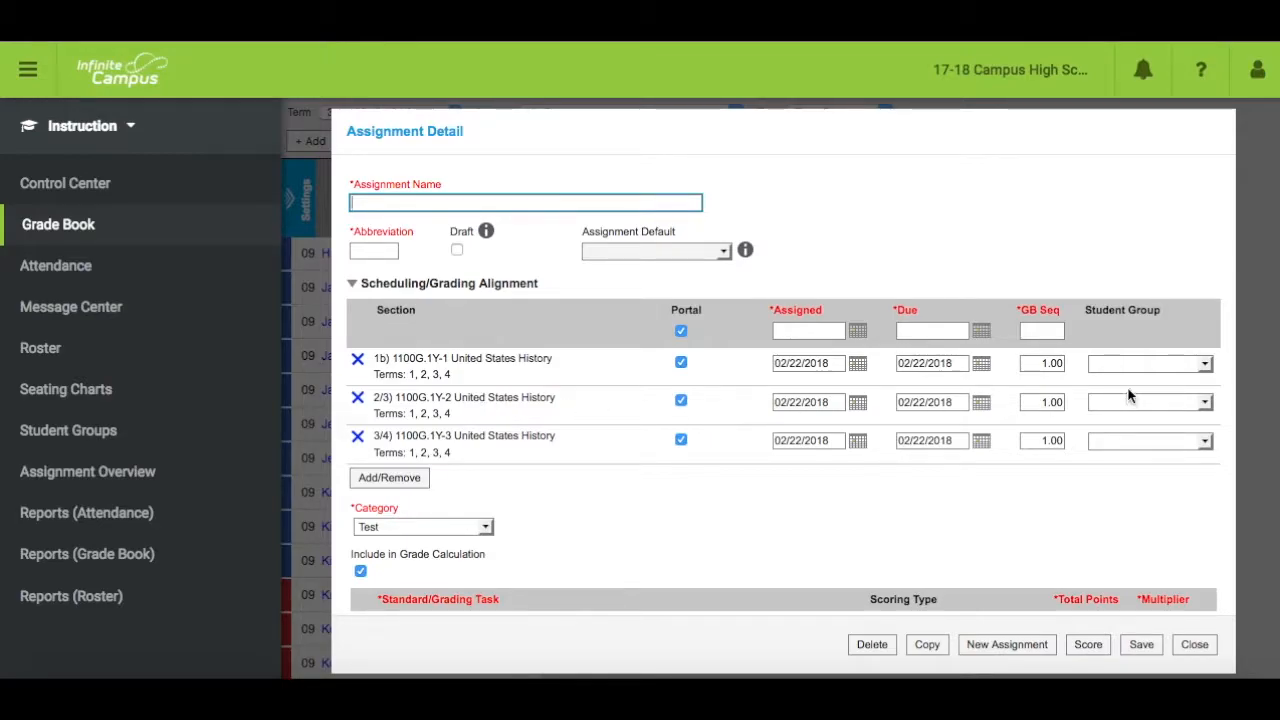
left_click(1205, 367)
left_click(1204, 399)
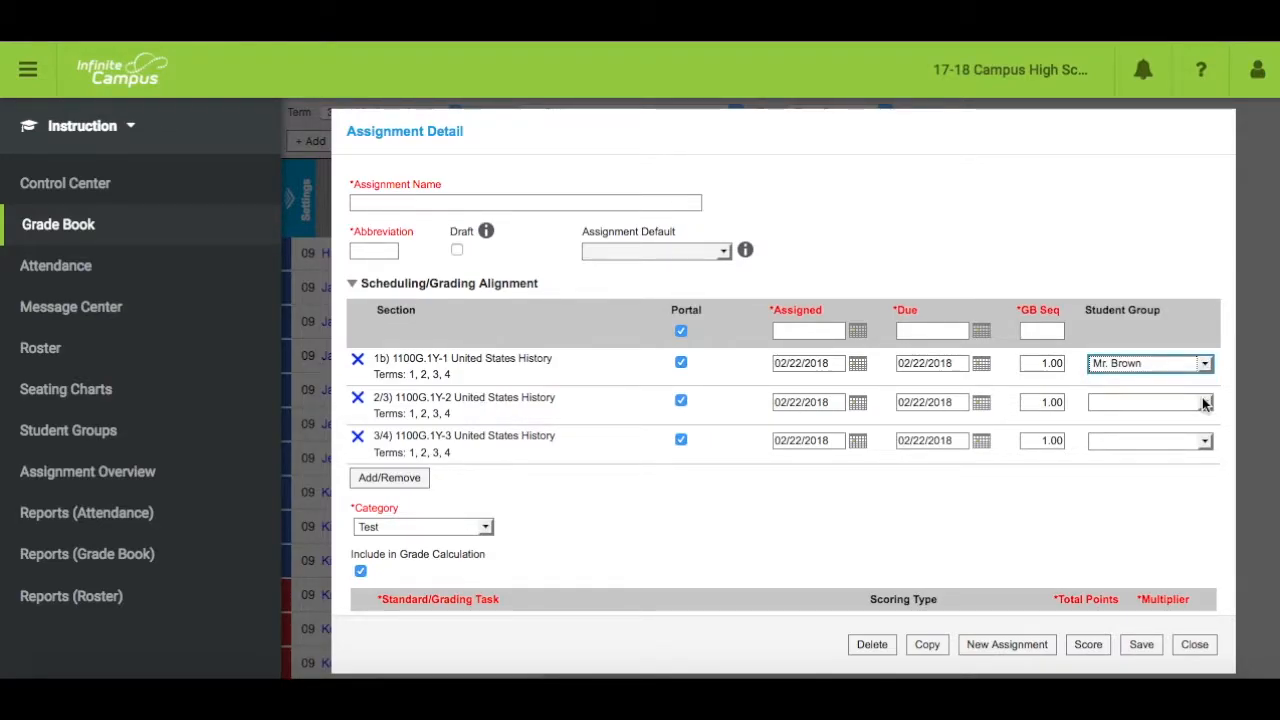
left_click(1205, 404)
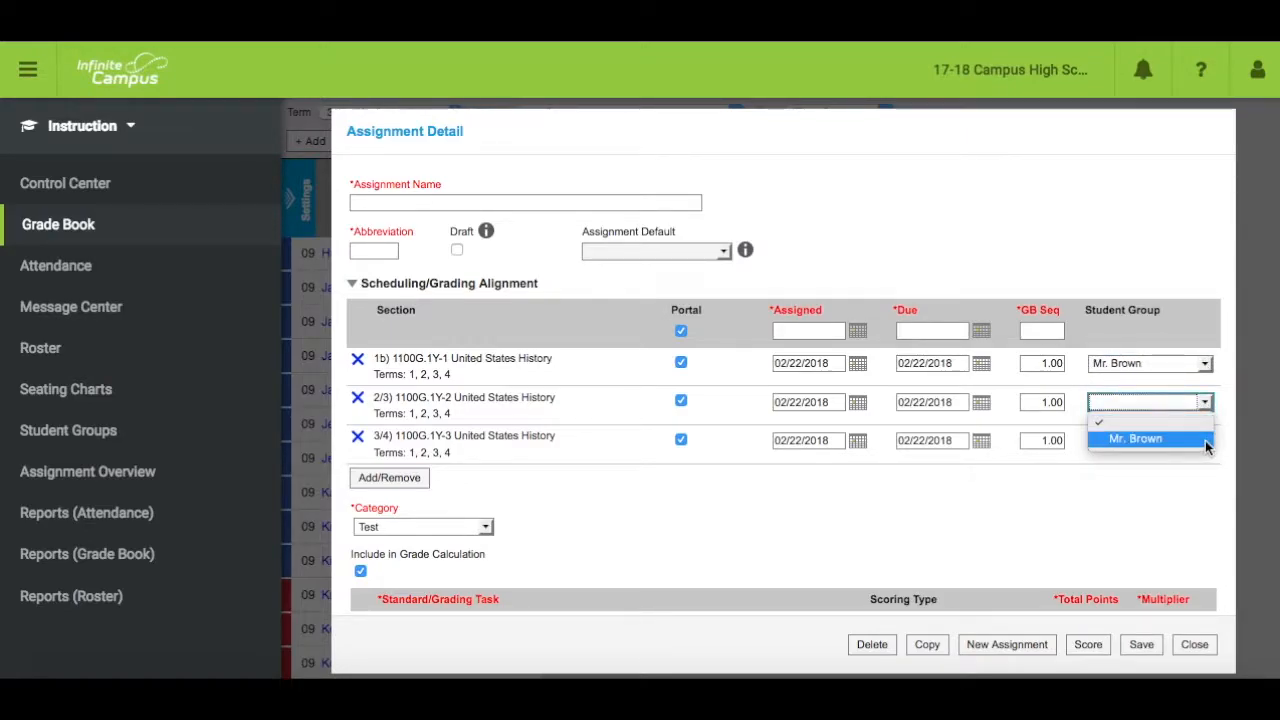
left_click(1205, 440)
left_click(1206, 443)
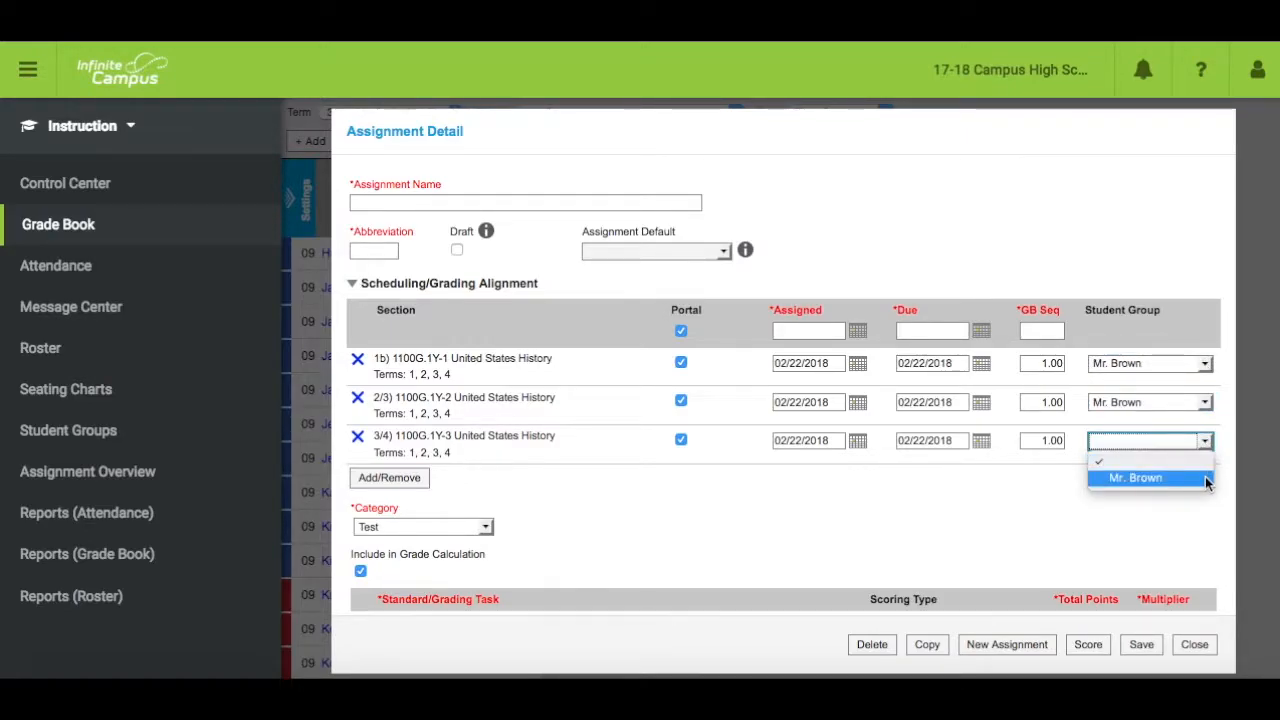
left_click(1205, 476)
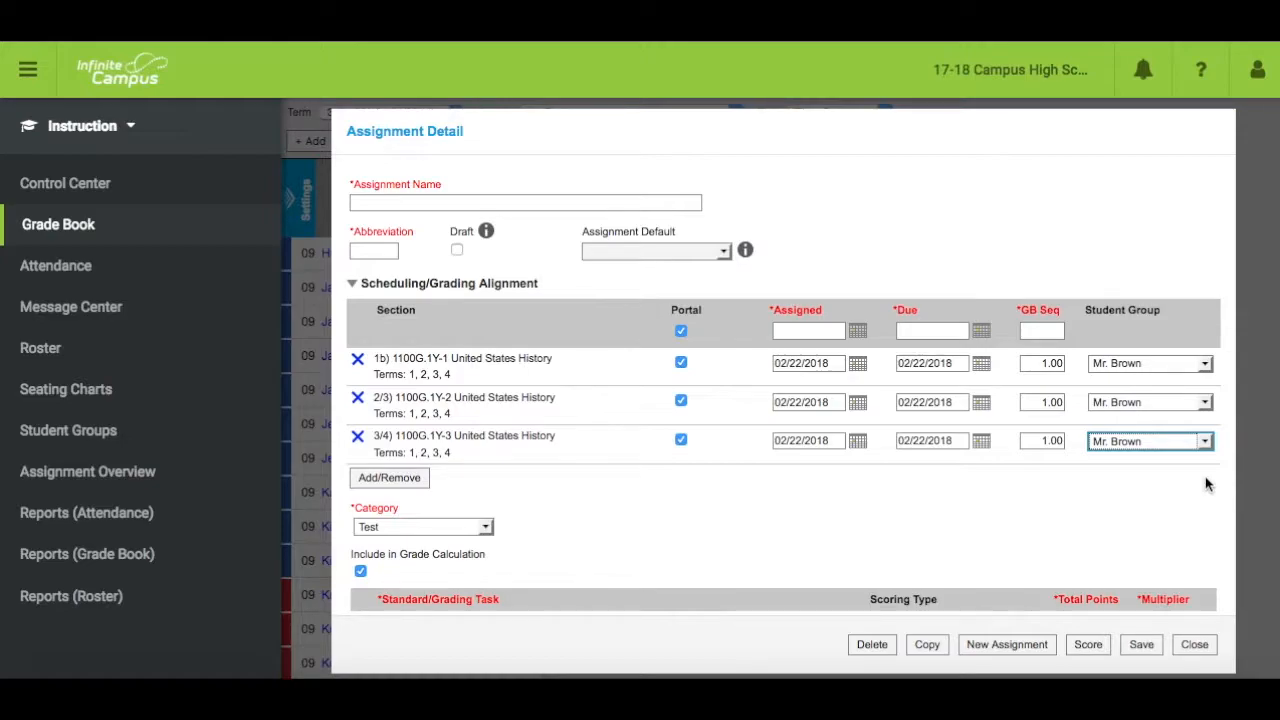
Name the assignment Test 1 and abbreviate it as Tst1.
left_click(607, 204)
type("Test 1")
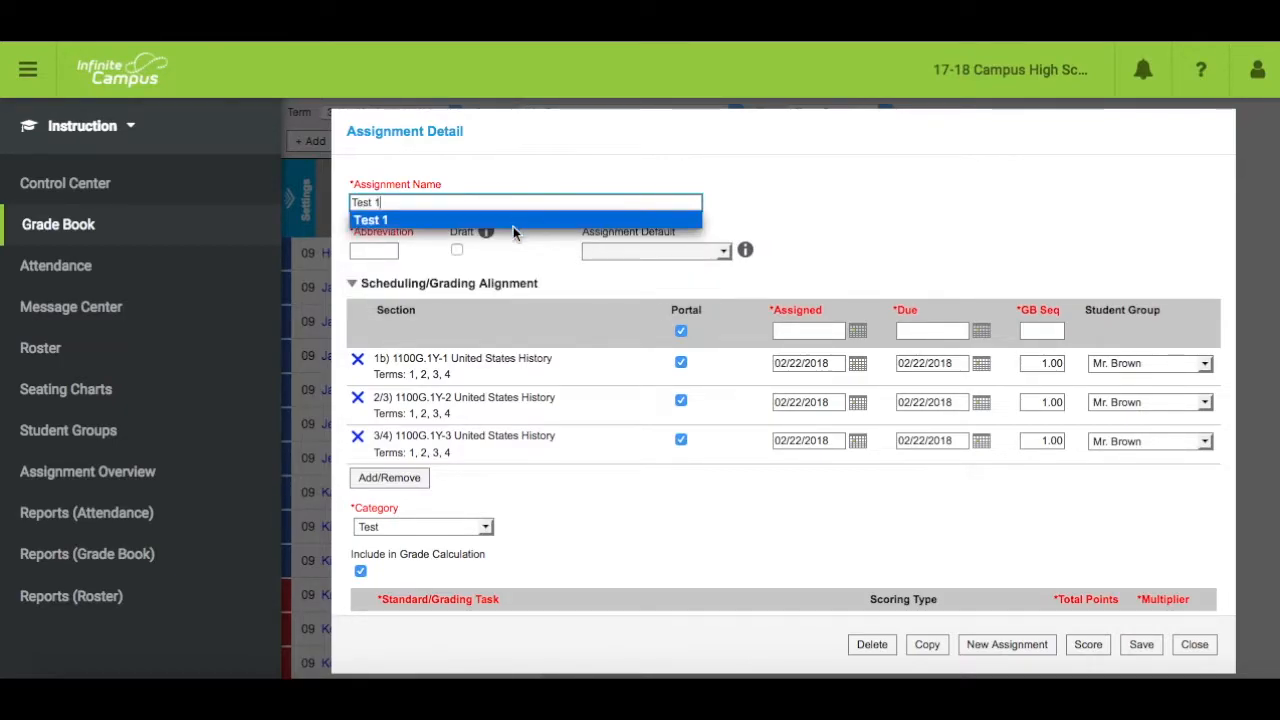
left_click(513, 226)
left_click(384, 253)
type("Tst1")
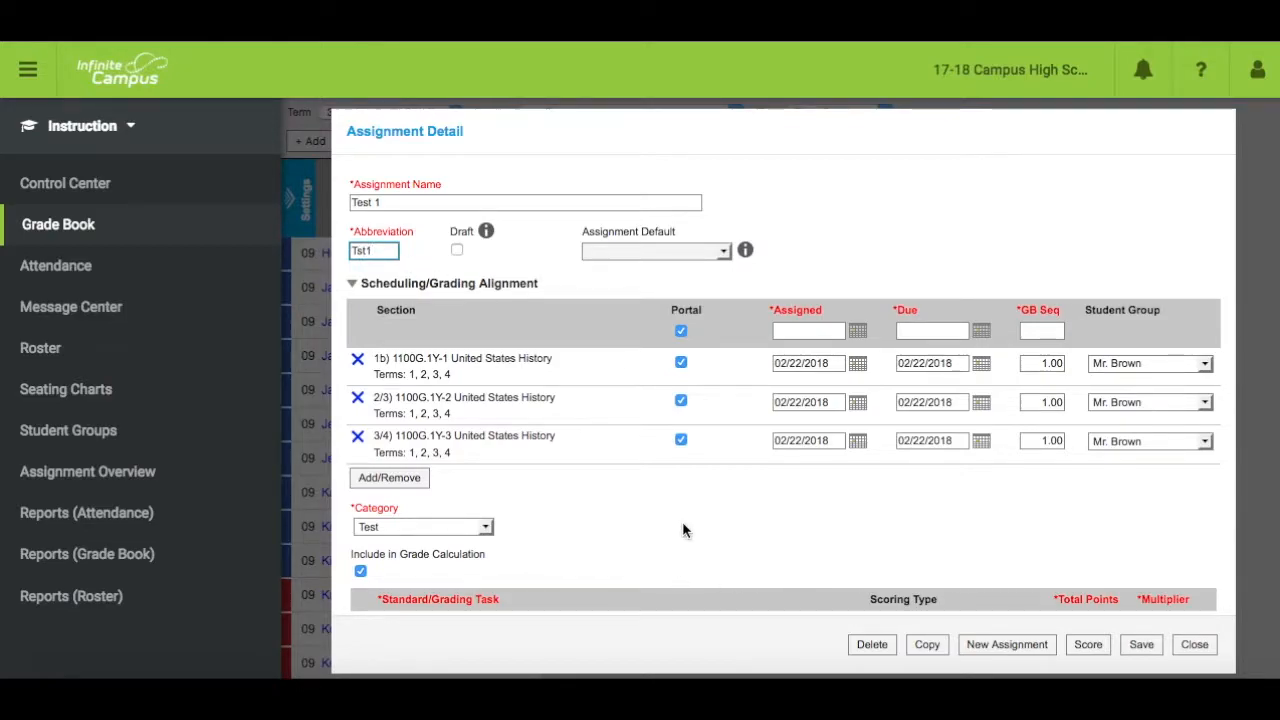
Set the assignment's Term Grade total points to 25, save it and return to the grade book.
scroll(683, 523, "down", 2)
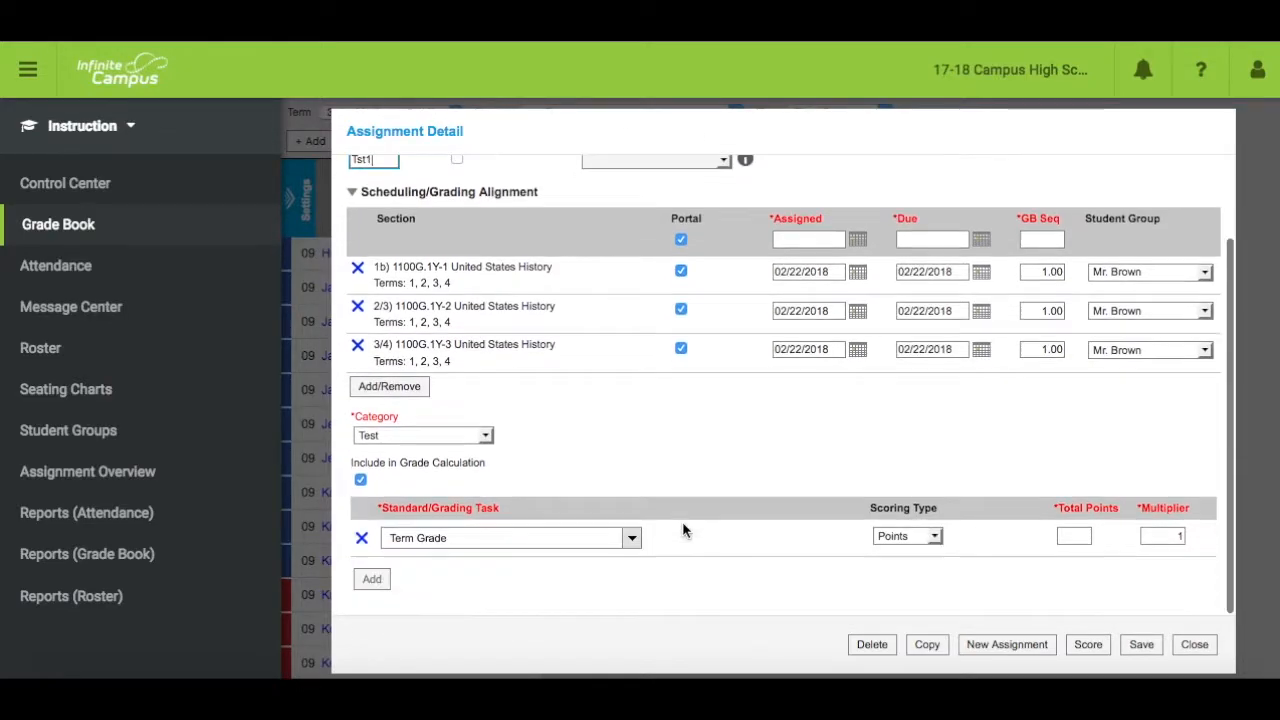
left_click(1080, 536)
type("25")
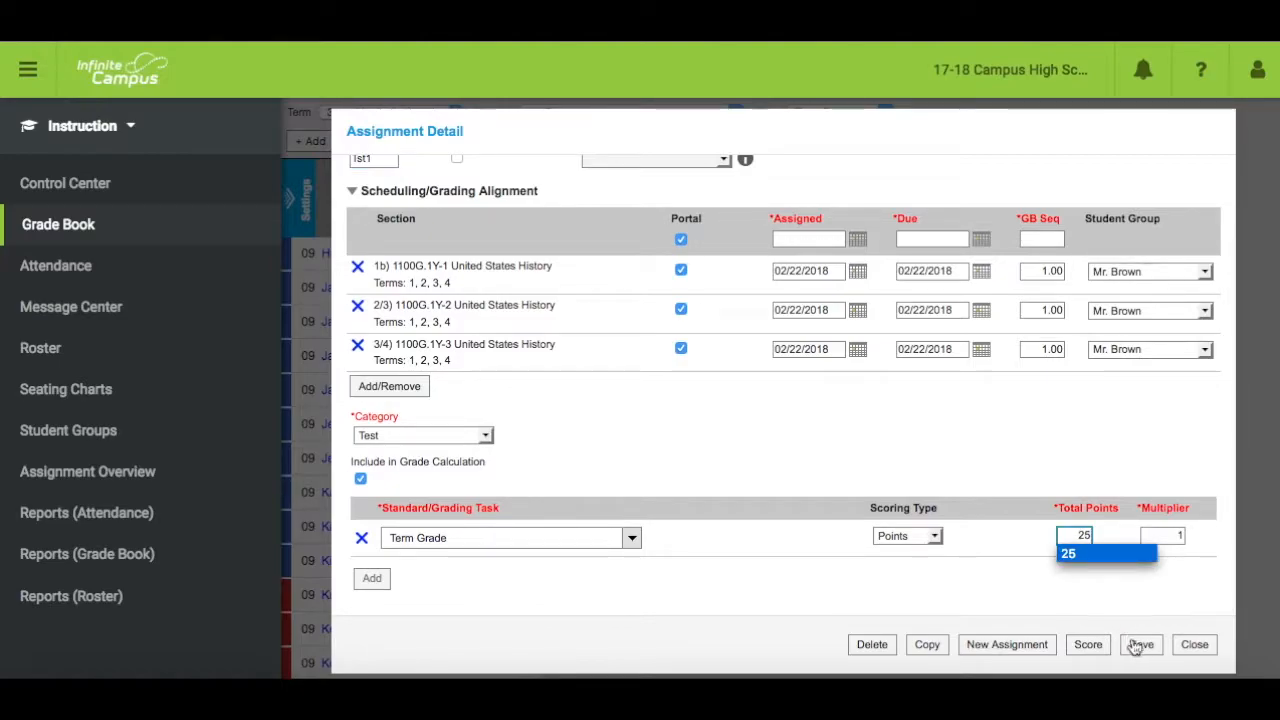
left_click(1138, 645)
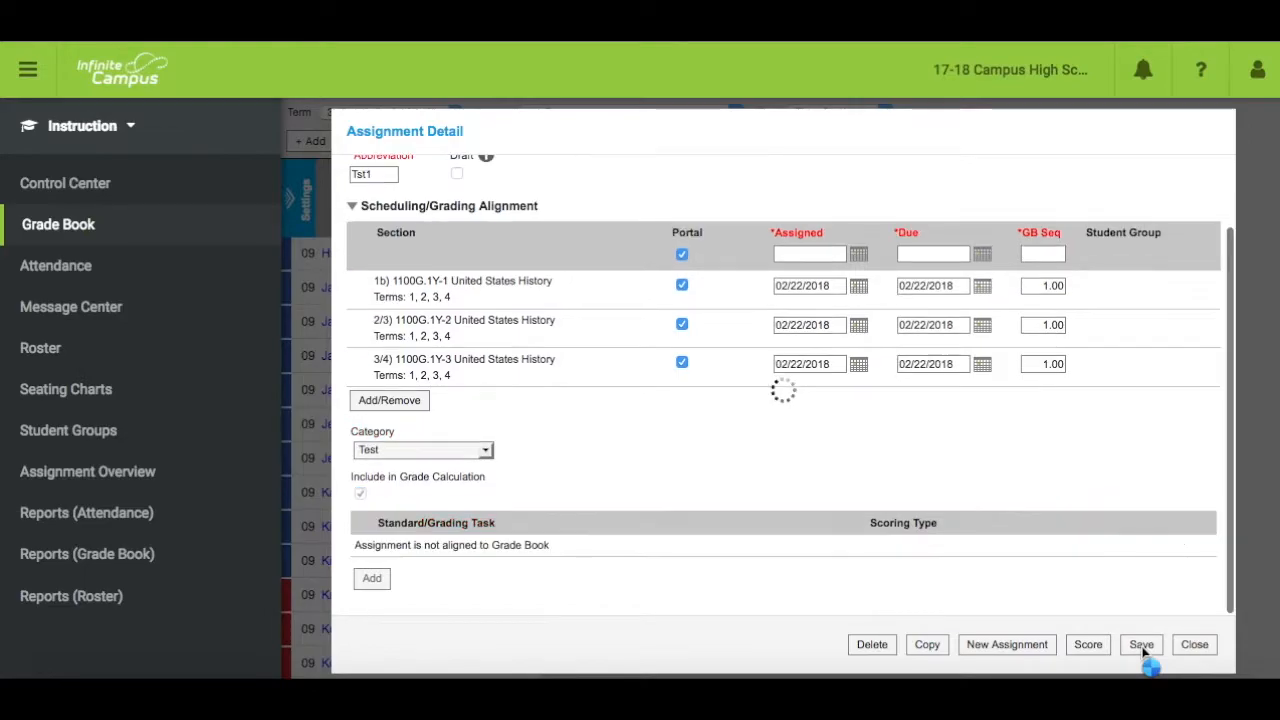
left_click(1194, 645)
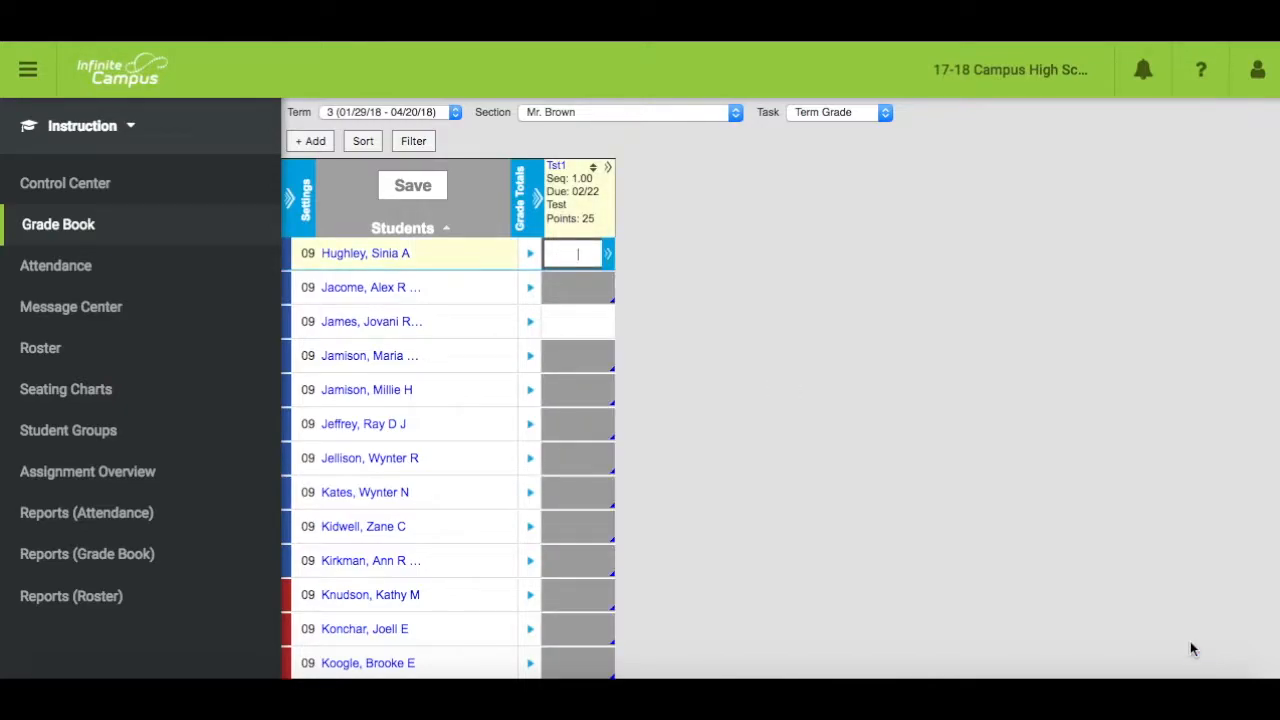
Review the Tst1 column and try to enter a score of 10 for the exempt second student.
scroll(794, 397, "down", 5)
scroll(794, 397, "down", 3)
scroll(794, 397, "up", 6)
scroll(794, 395, "up", 1)
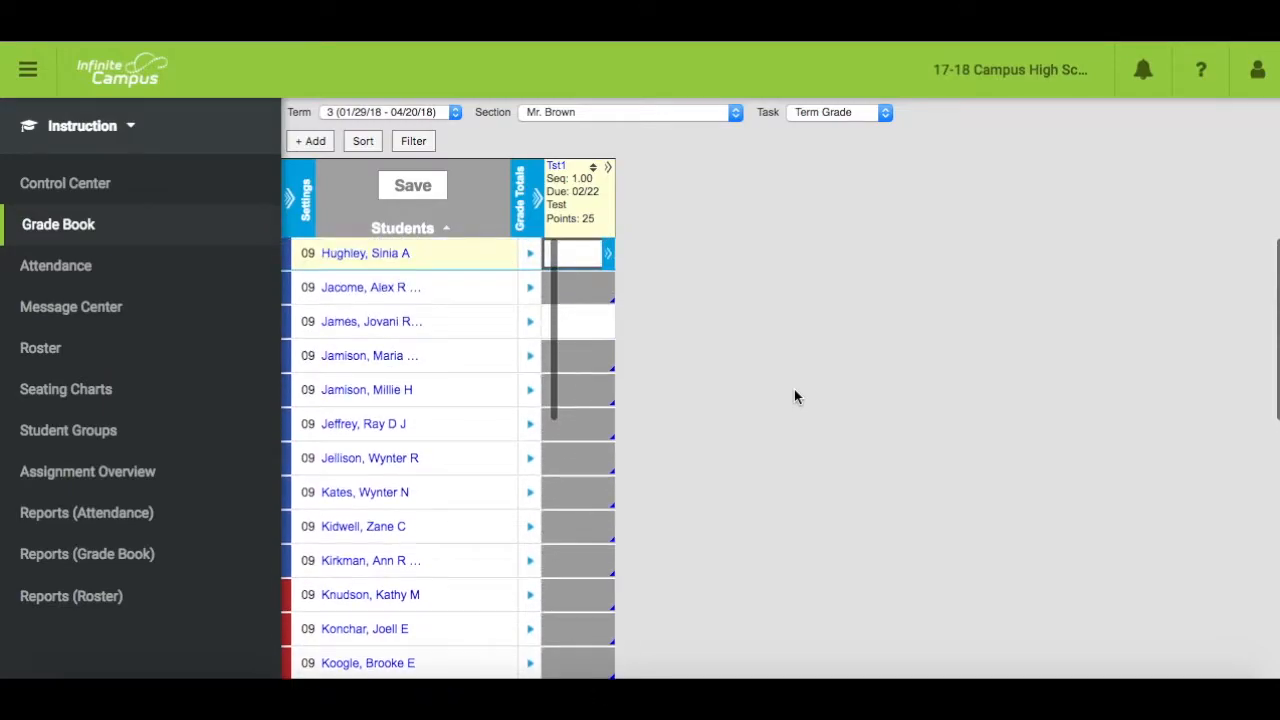
left_click(581, 287)
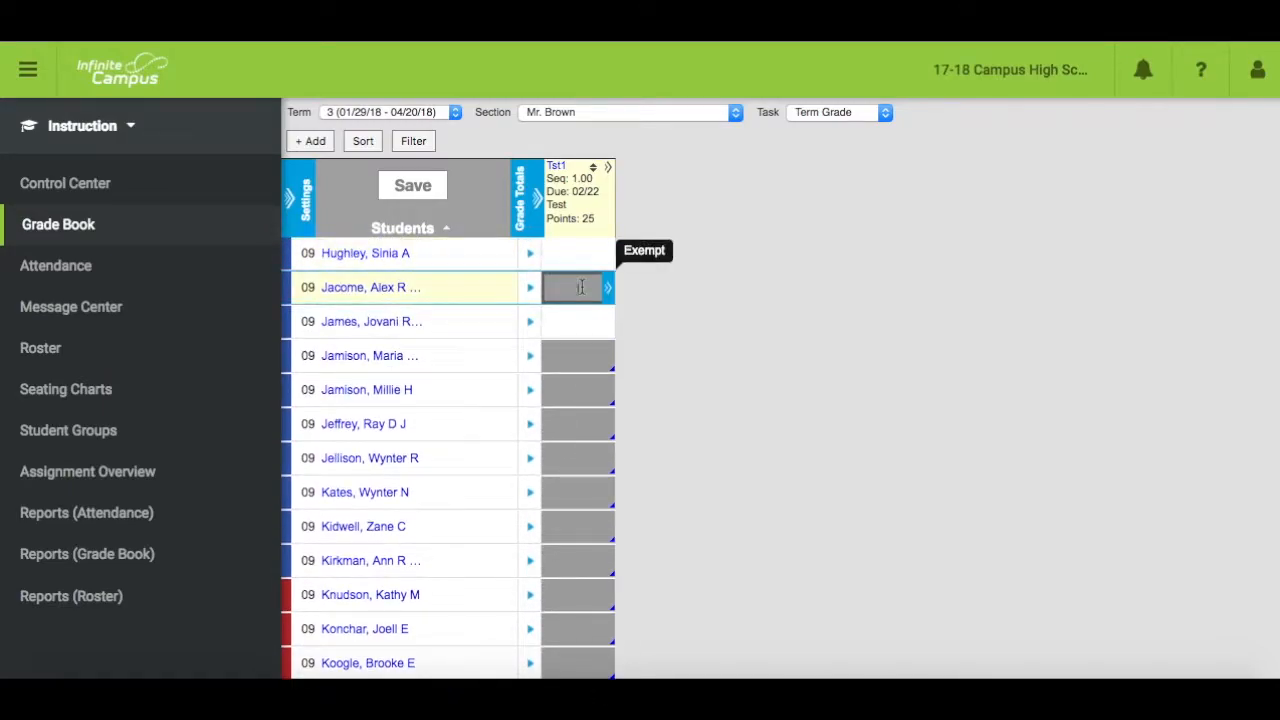
type("10")
key("BackSpace")
key("BackSpace")
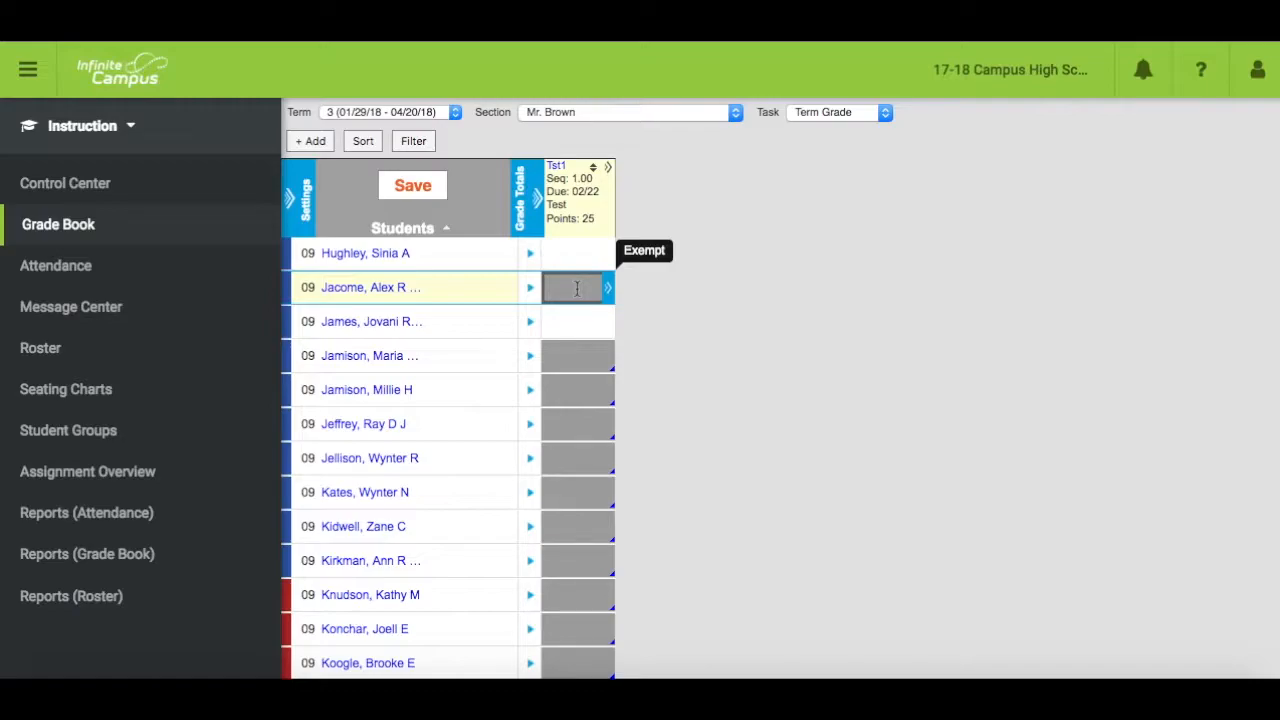
Filter the grade book by all three sections and both listed student groups.
left_click(425, 143)
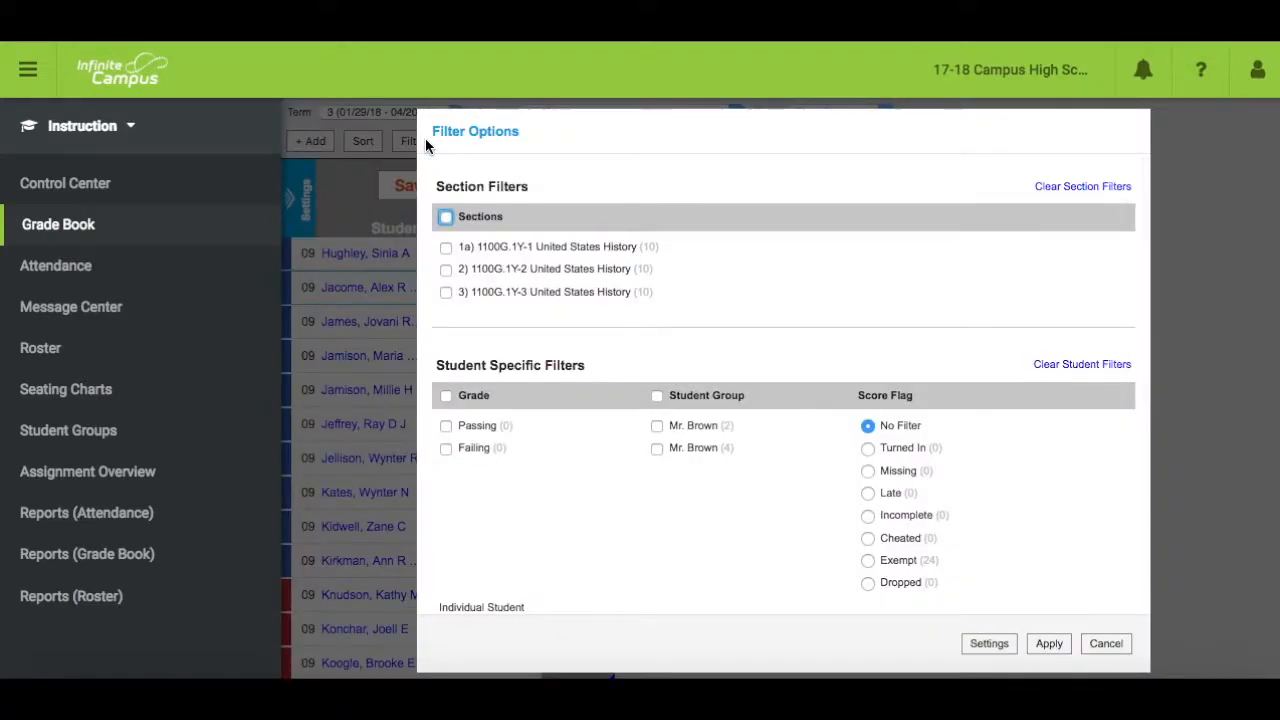
left_click(446, 218)
left_click(657, 397)
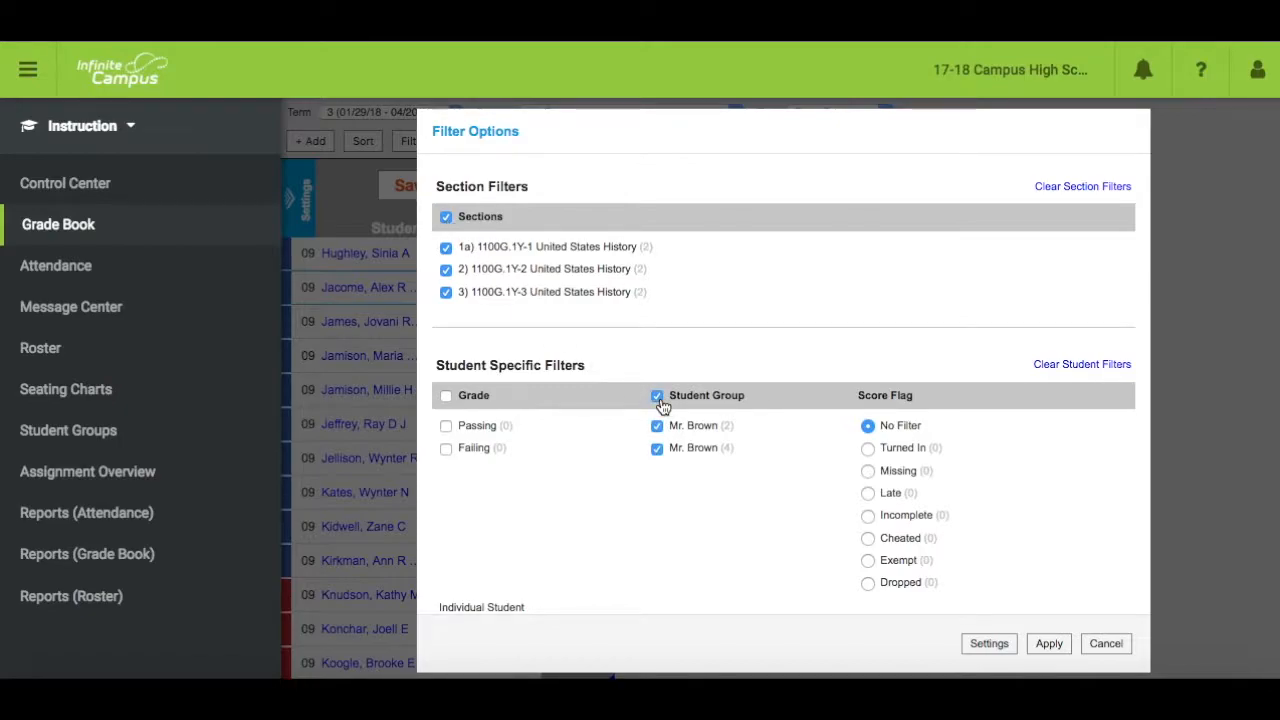
left_click(1050, 645)
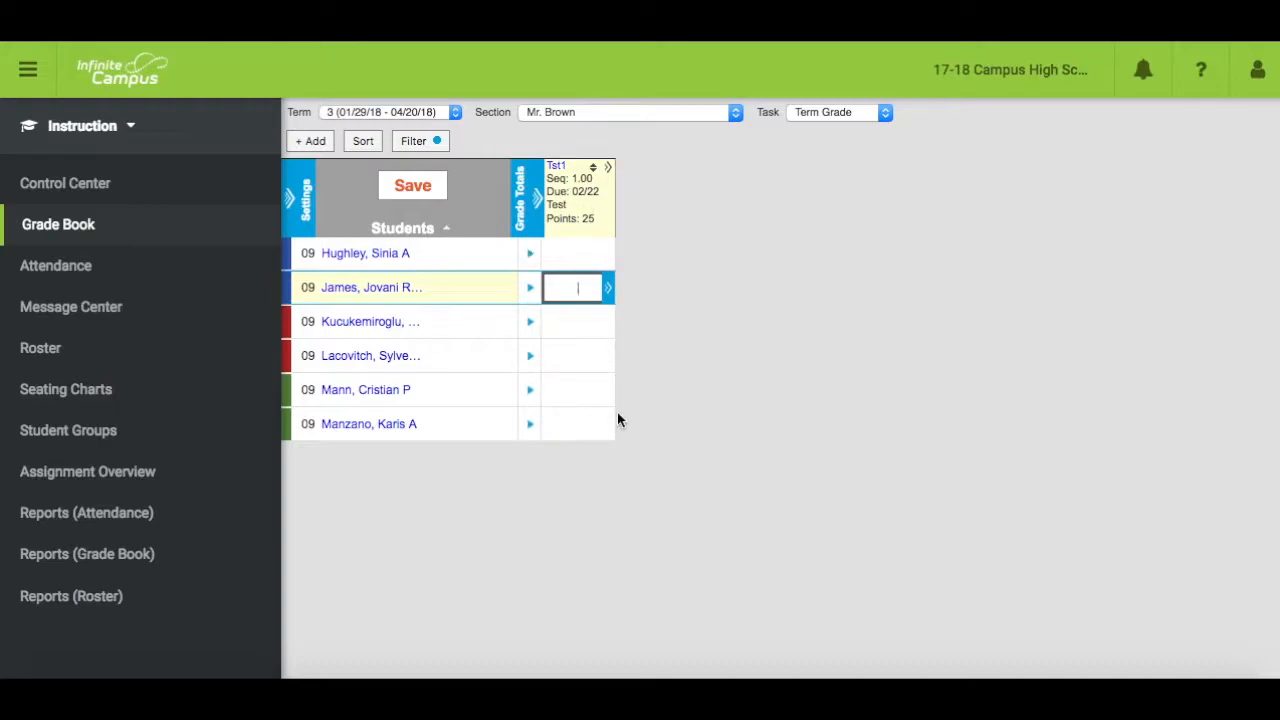
Enter Tst1 scores of 20, 19, 20, 15, 10 and 15 for the six filtered students in order and save them.
key("Up")
type("20")
key("Down")
type("19")
key("Down")
type("20")
key("Down")
type("15")
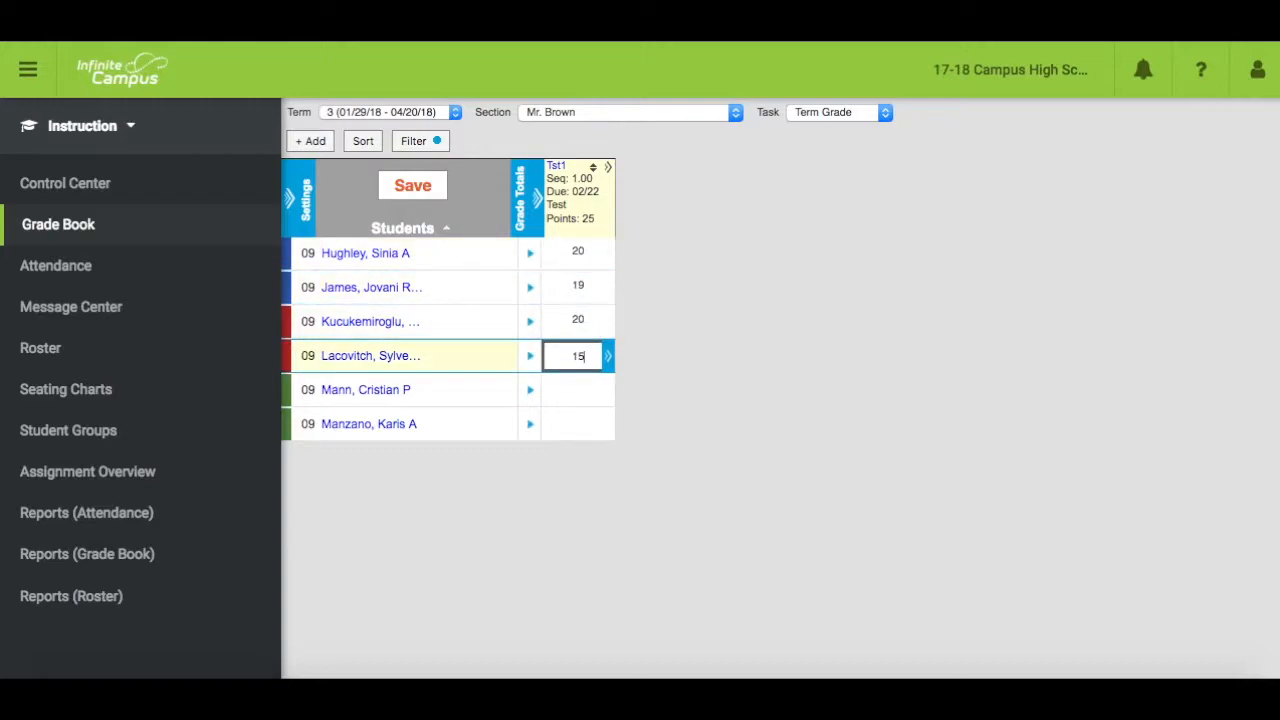
key("Down")
type("10")
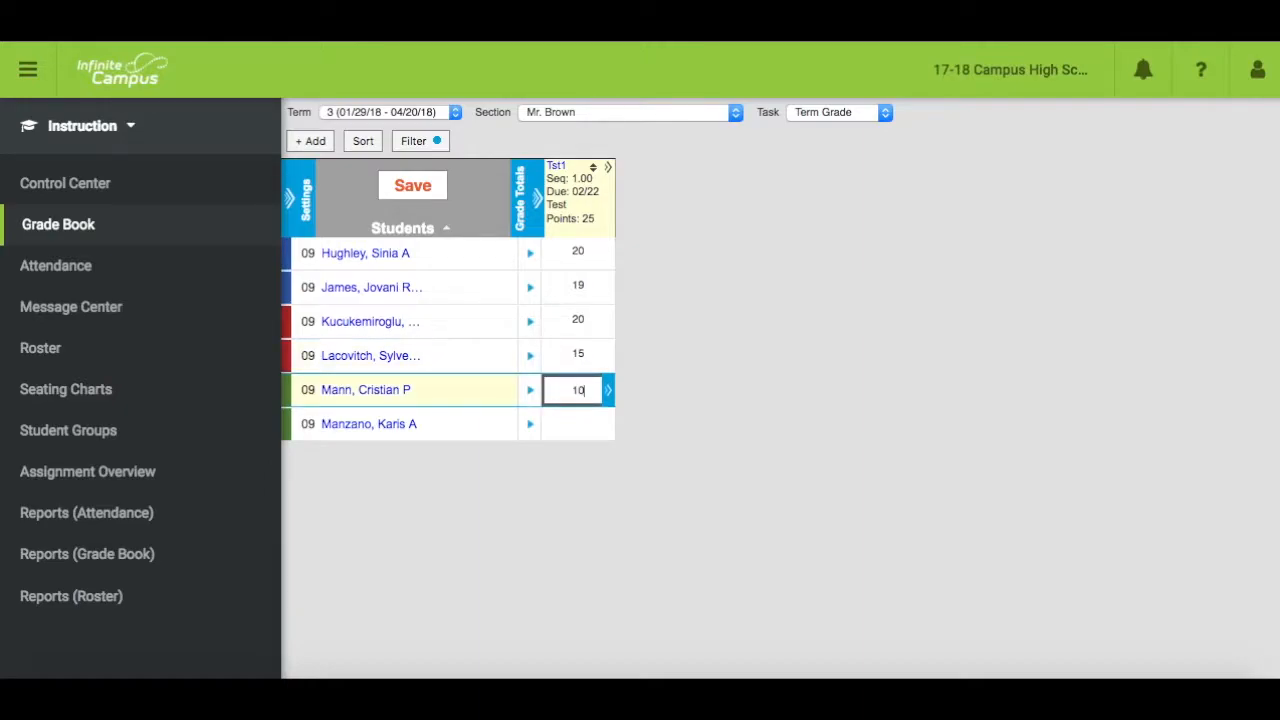
key("Down")
type("15")
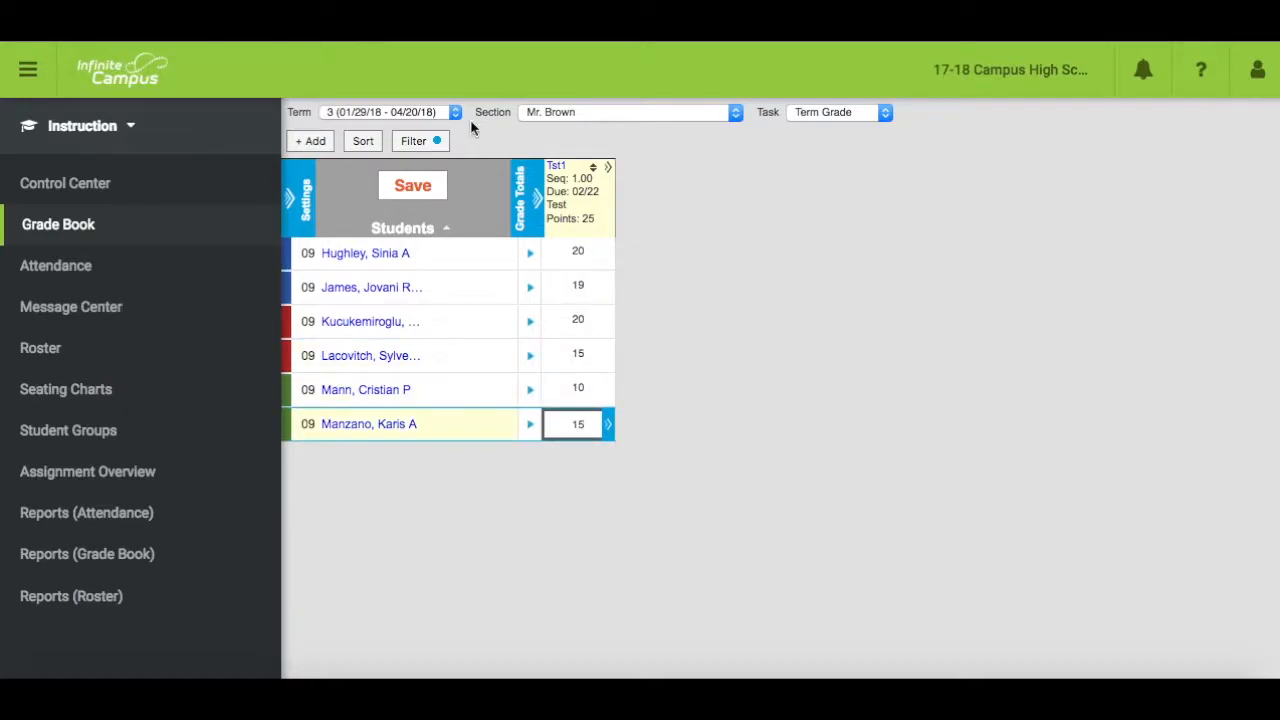
left_click(424, 190)
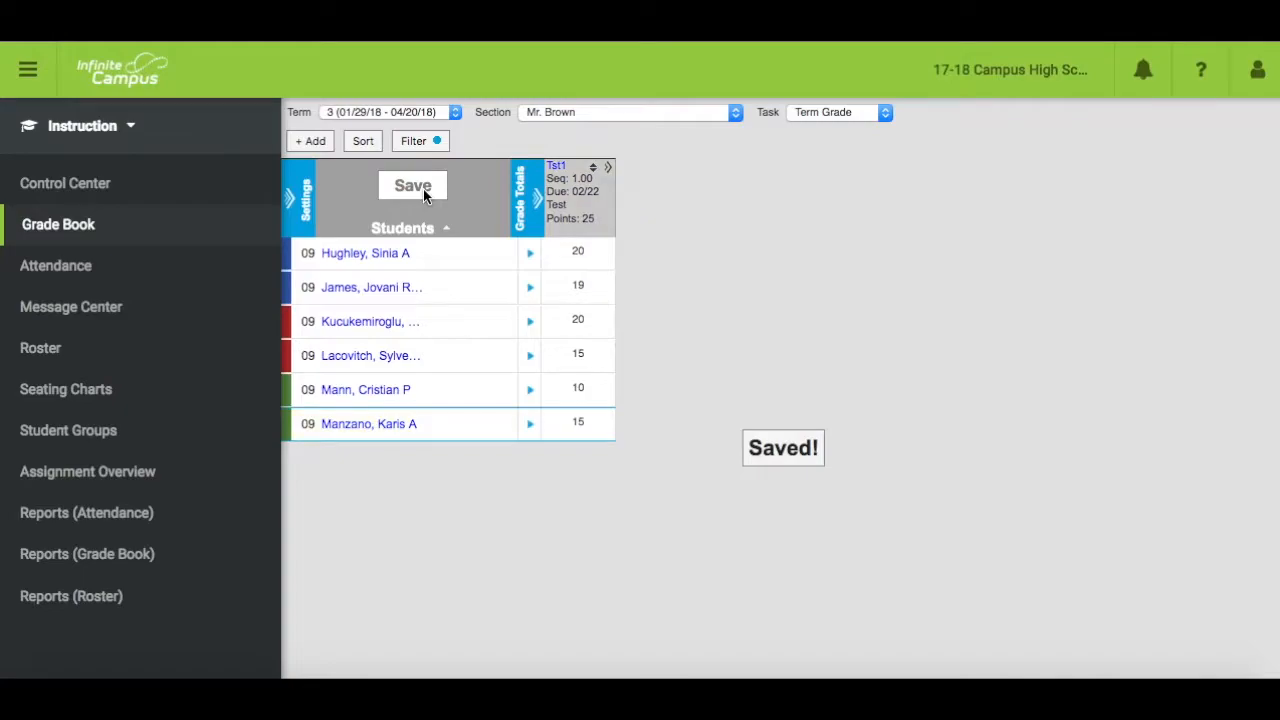
Check the Tst1 scores in the individual grade books of sections 1100G.1Y-1, 1100G.1Y-2 and 1100G.1Y-3.
left_click(736, 114)
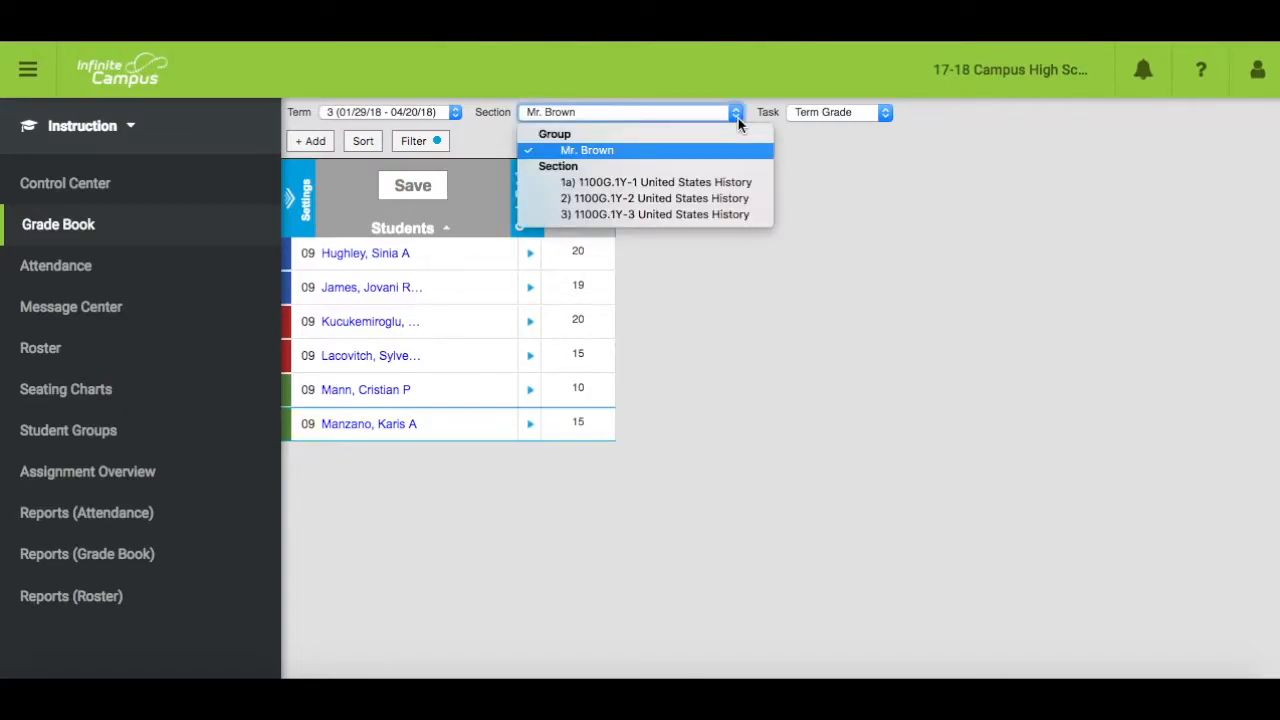
left_click(739, 183)
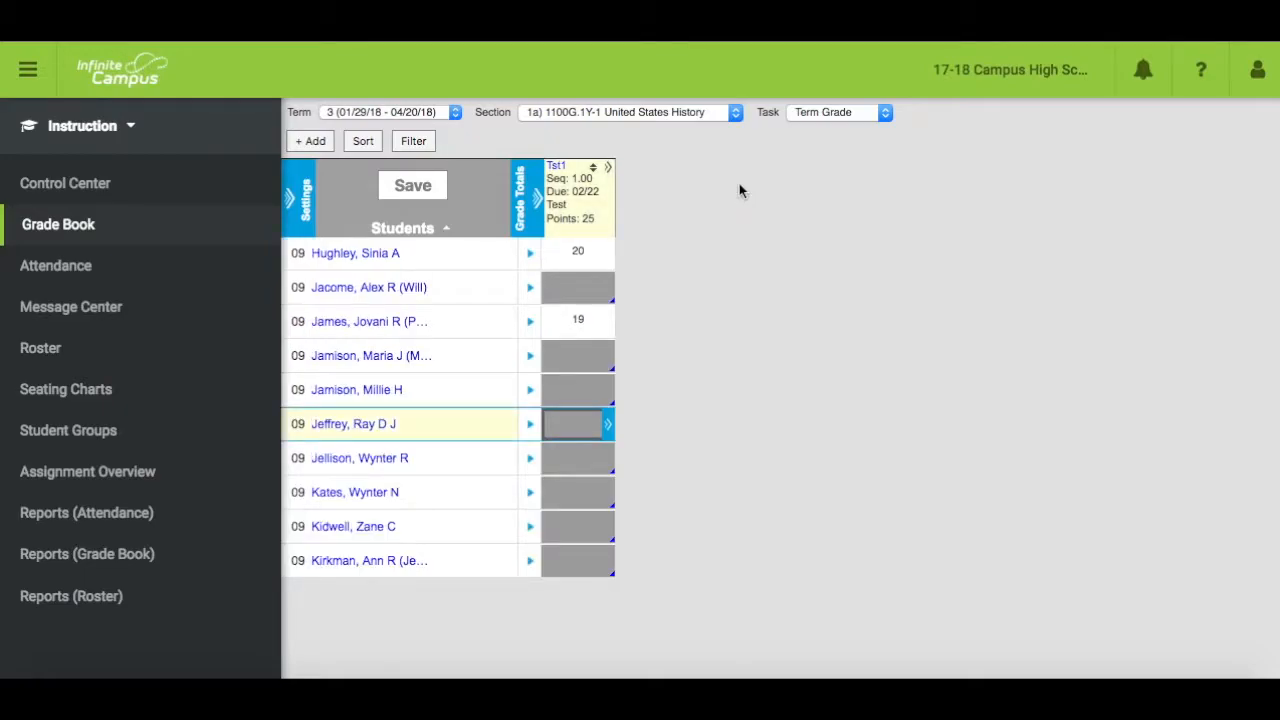
left_click(737, 119)
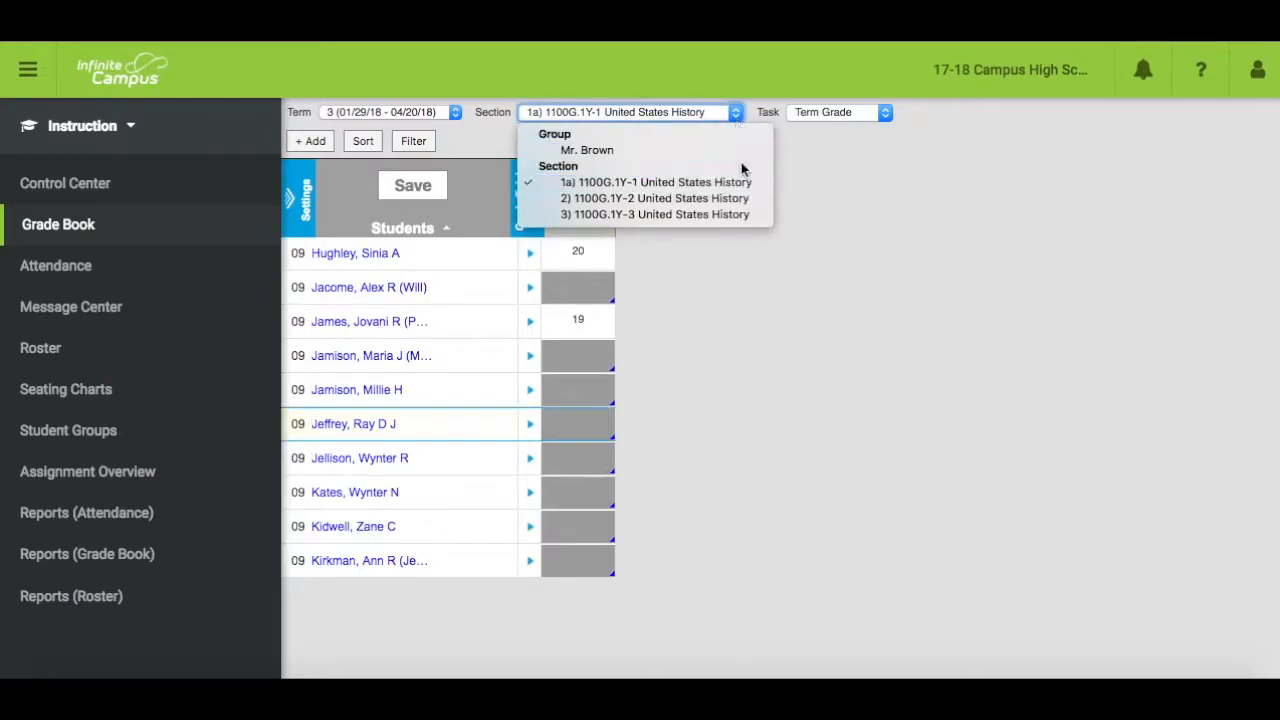
left_click(743, 197)
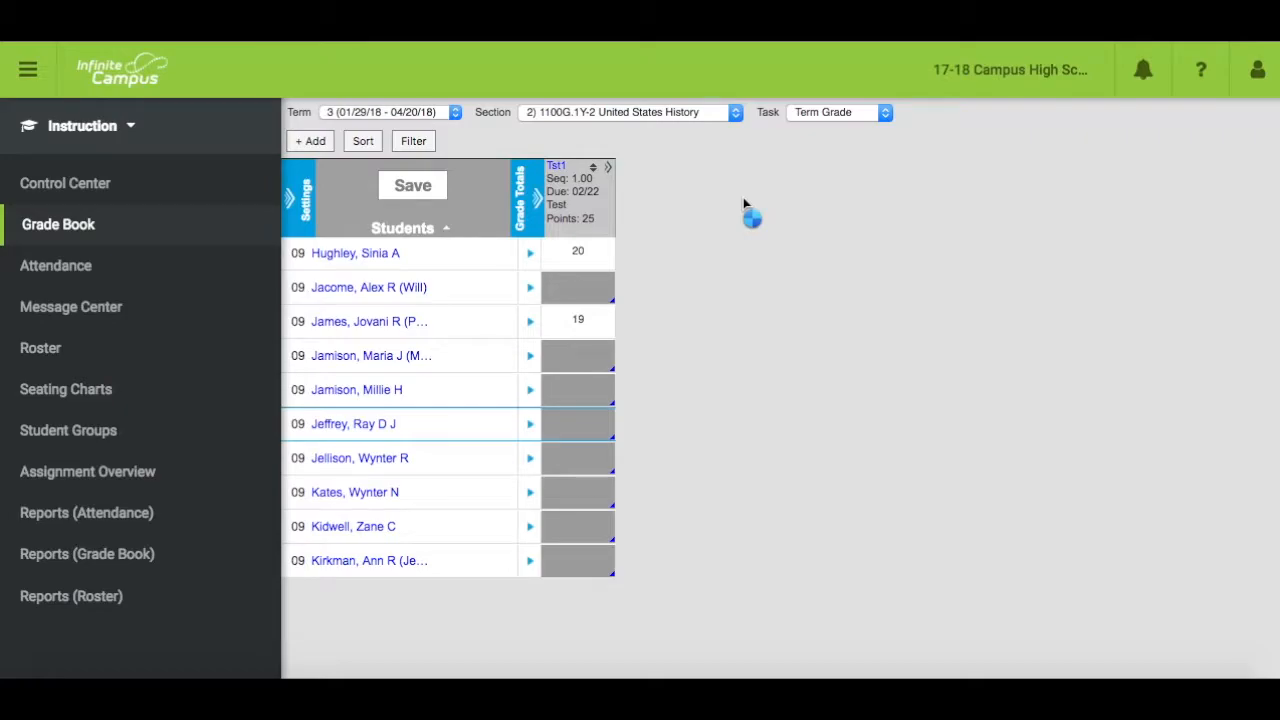
left_click(736, 118)
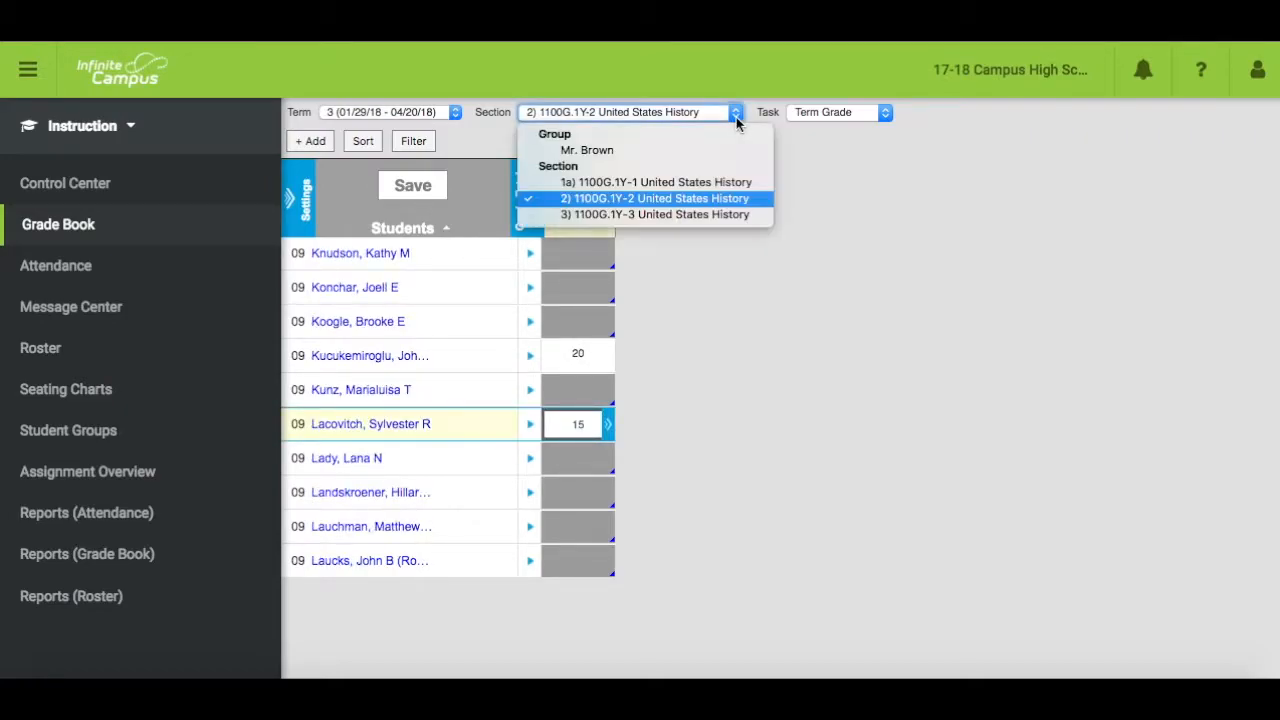
left_click(738, 212)
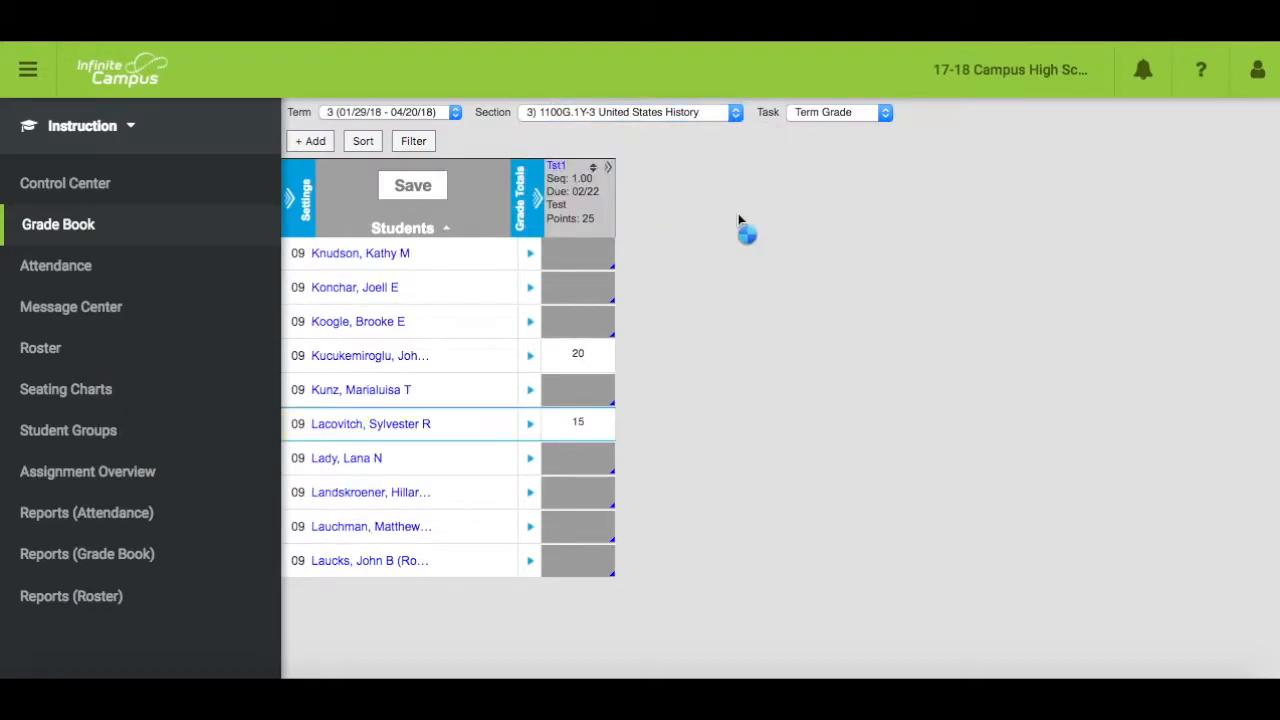